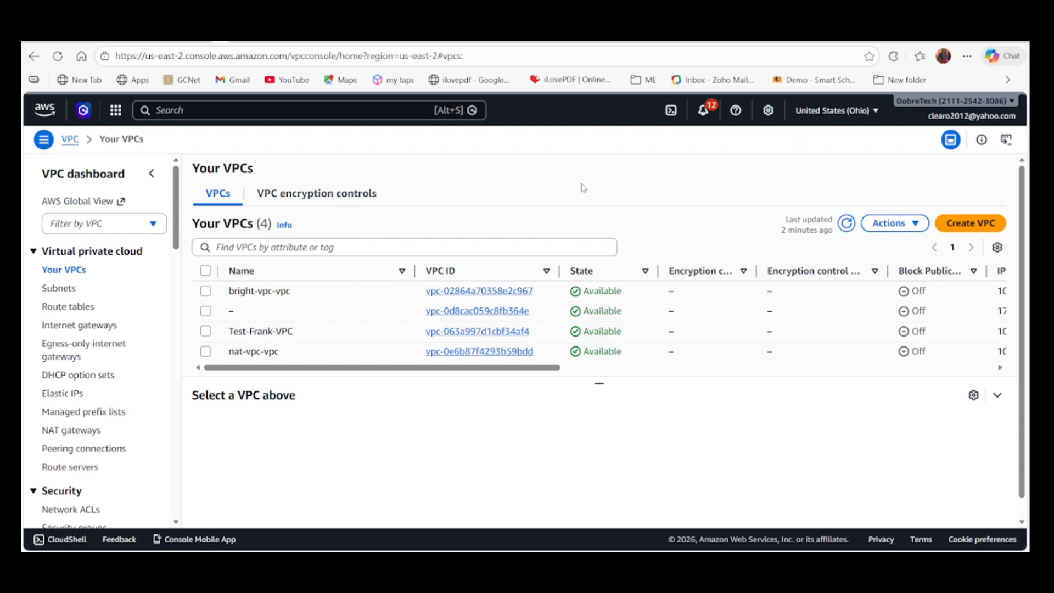
Find the VPC service in the AWS console and open the form for creating a new VPC
{"action": "left_click", "coordinate": [193, 112]}
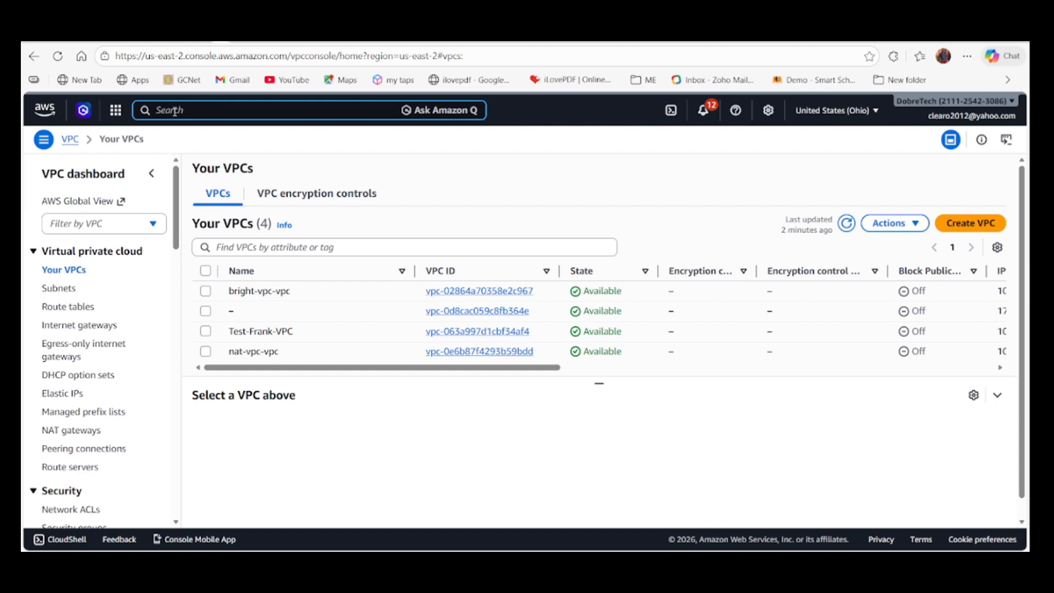
{"action": "type", "text": "vpc"}
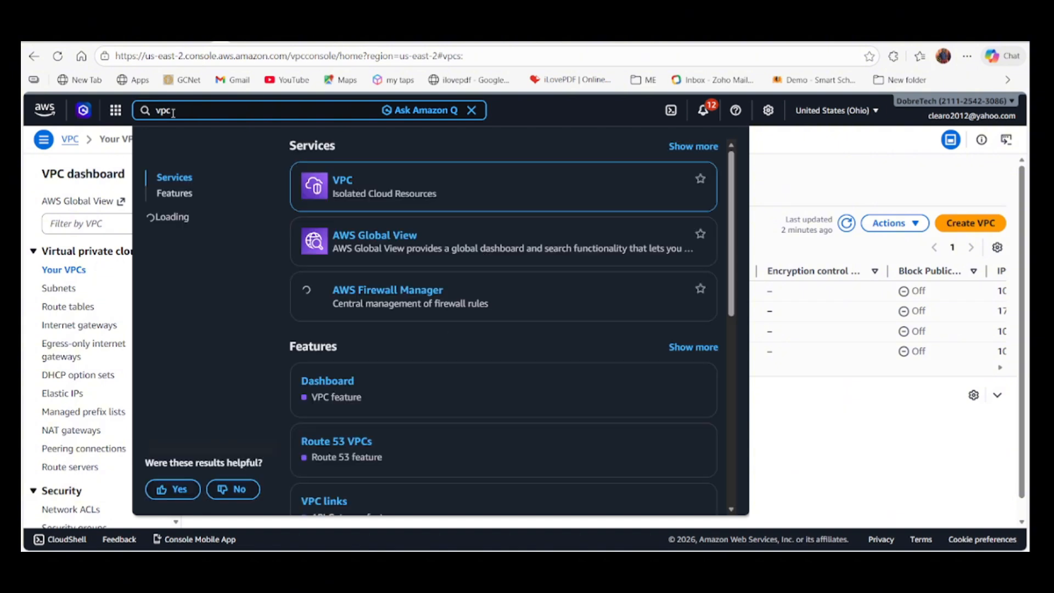
{"action": "left_click", "coordinate": [338, 184]}
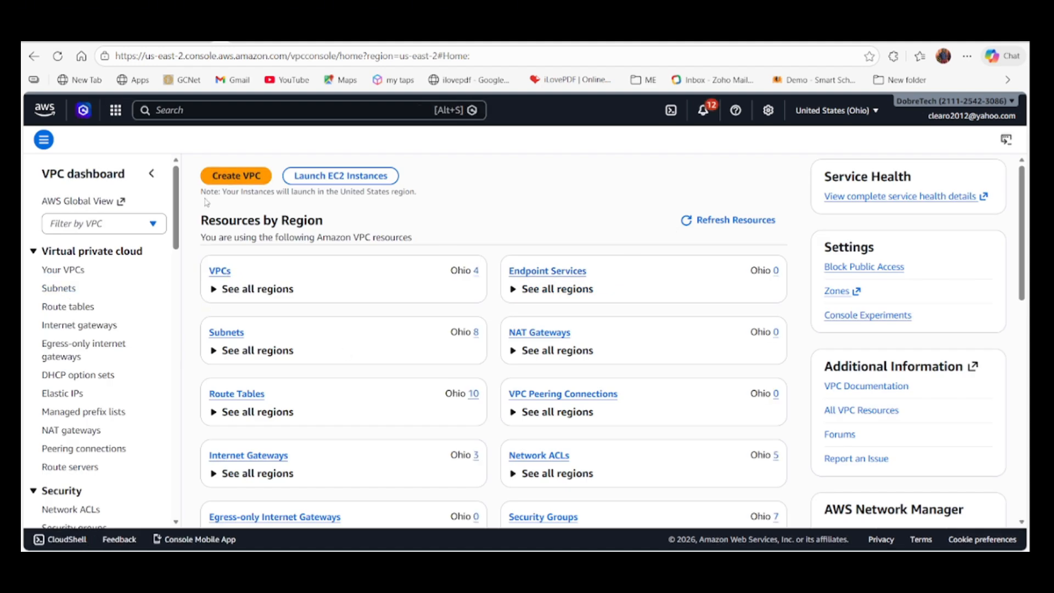
{"action": "left_click", "coordinate": [243, 179]}
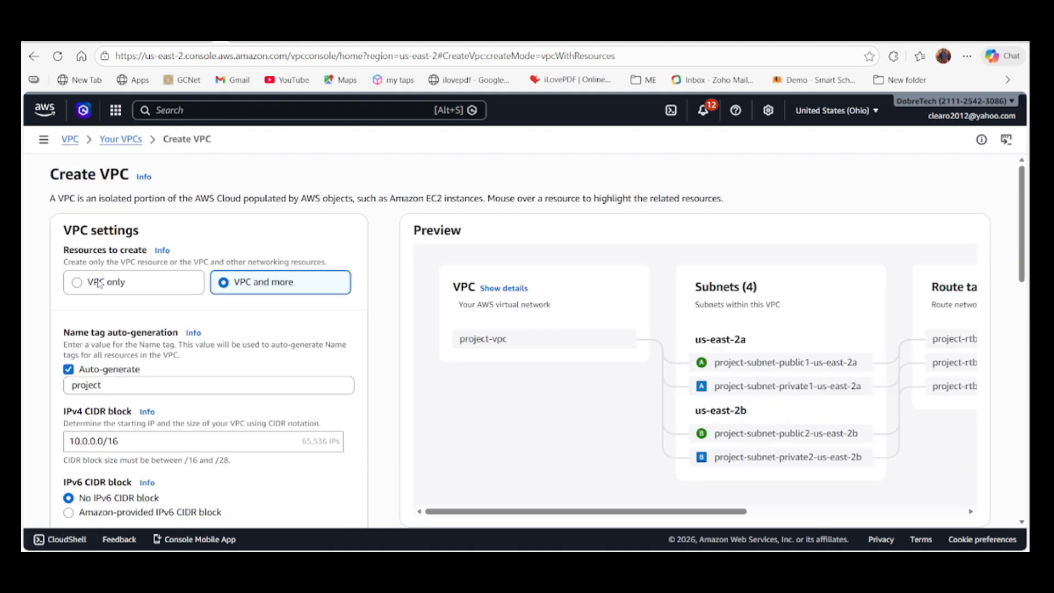
Choose to create the VPC only and set its name tag to Test-01
{"action": "left_click", "coordinate": [113, 286]}
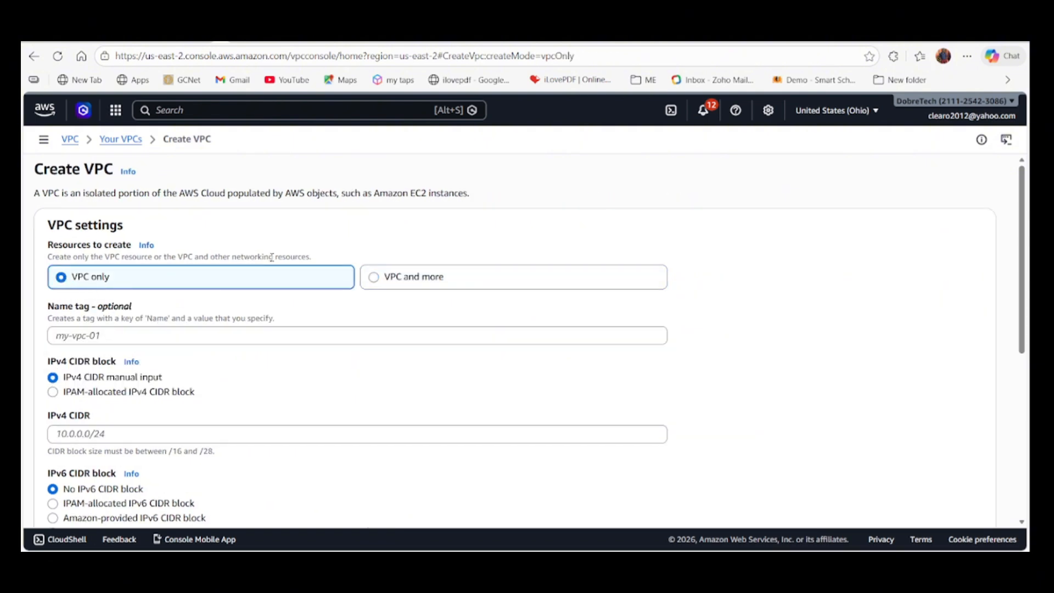
{"action": "scroll", "coordinate": [302, 251], "scroll_direction": "down", "scroll_amount": 1}
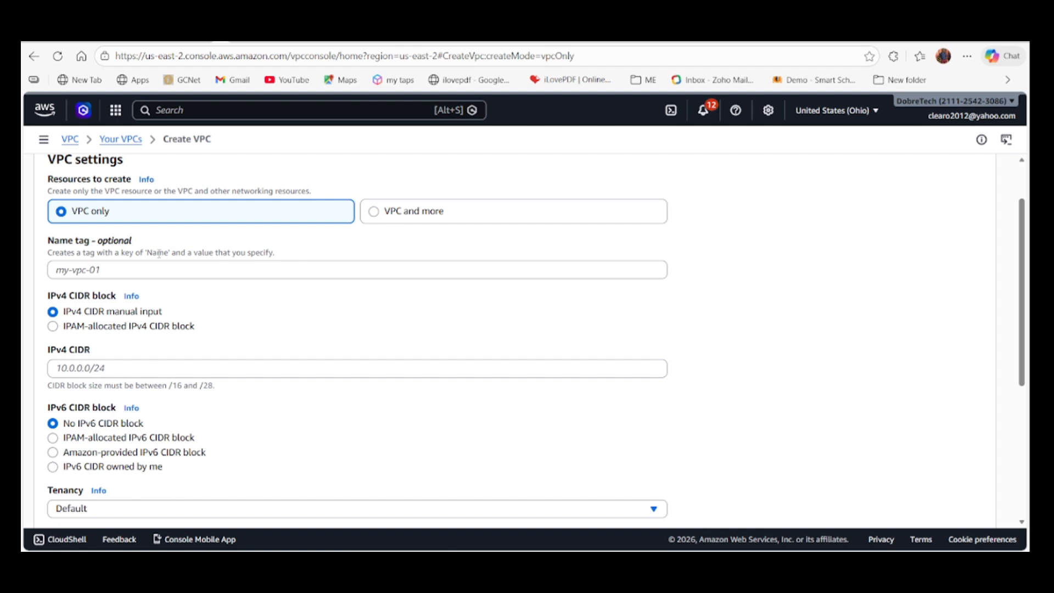
{"action": "left_click", "coordinate": [97, 270]}
{"action": "type", "text": "Tes"}
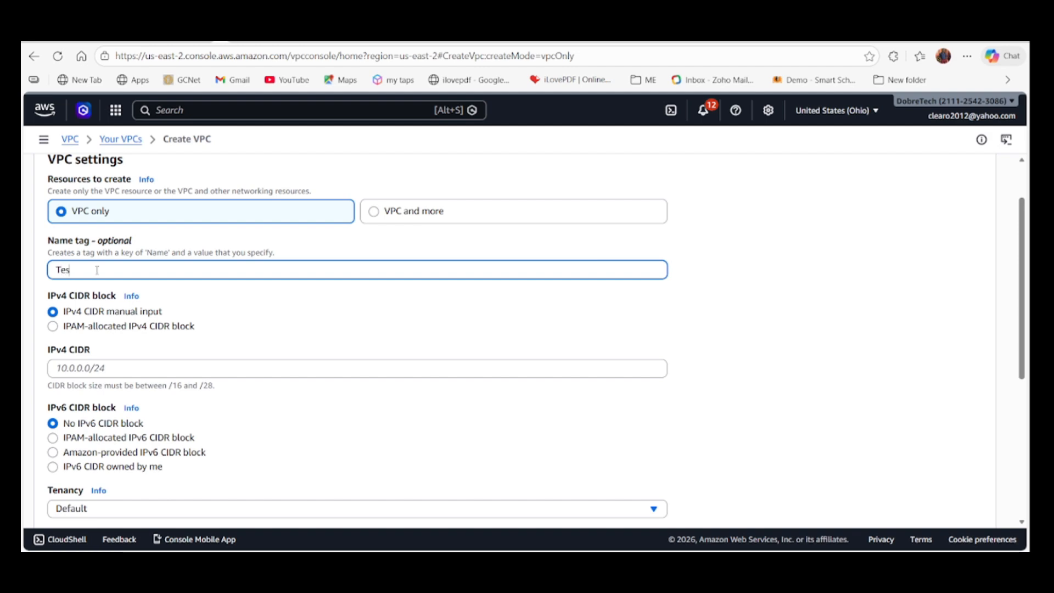
{"action": "type", "text": "t-01"}
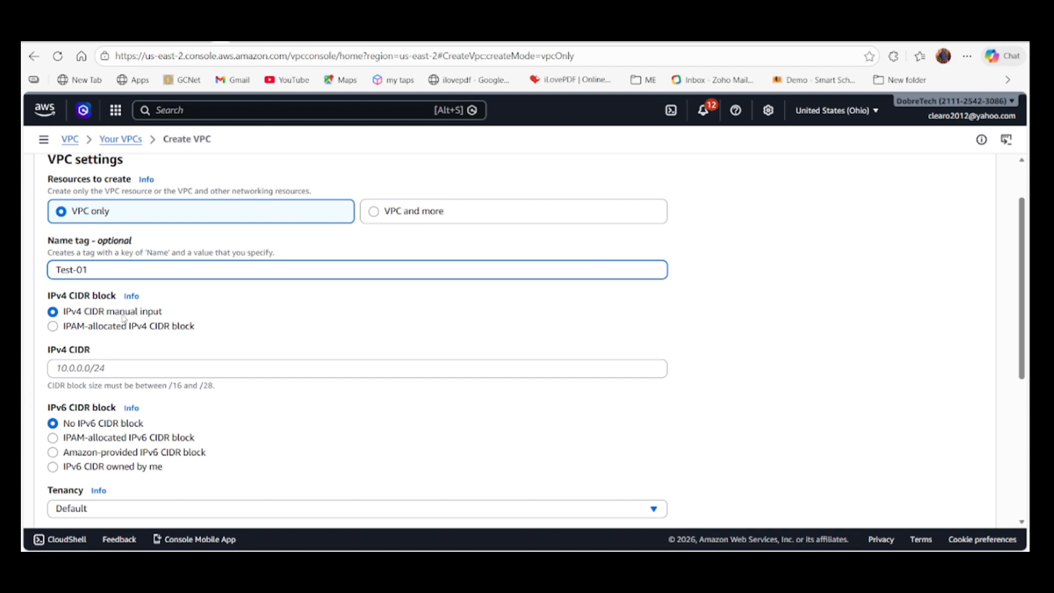
Set the VPC's manually entered IPv4 CIDR to 10.0.0.0/24
{"action": "scroll", "coordinate": [104, 316], "scroll_direction": "down", "scroll_amount": 1}
{"action": "left_click", "coordinate": [73, 303]}
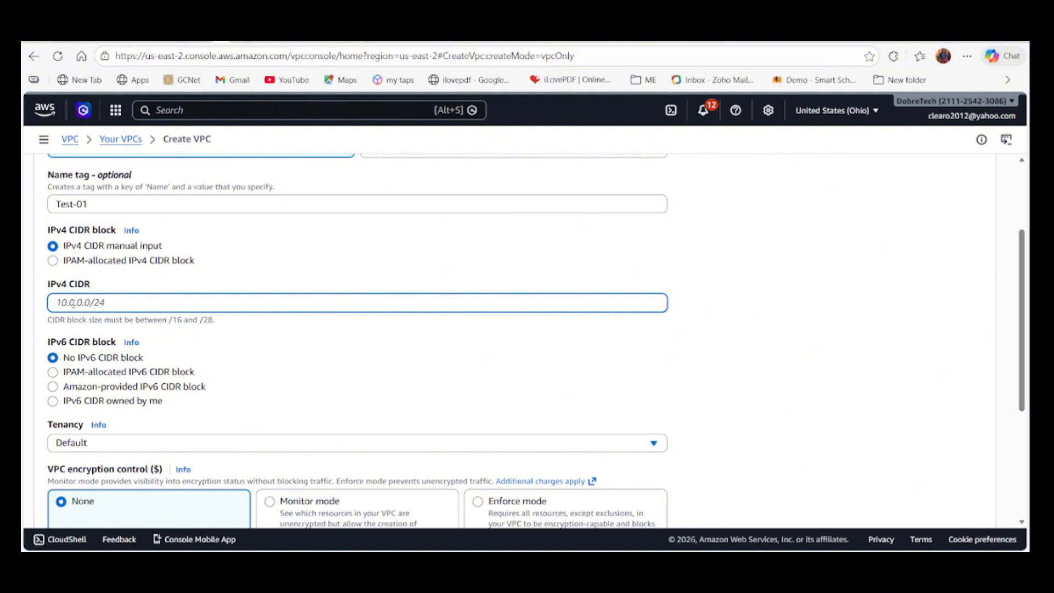
{"action": "type", "text": "1"}
{"action": "type", "text": "0.0.0.0/24"}
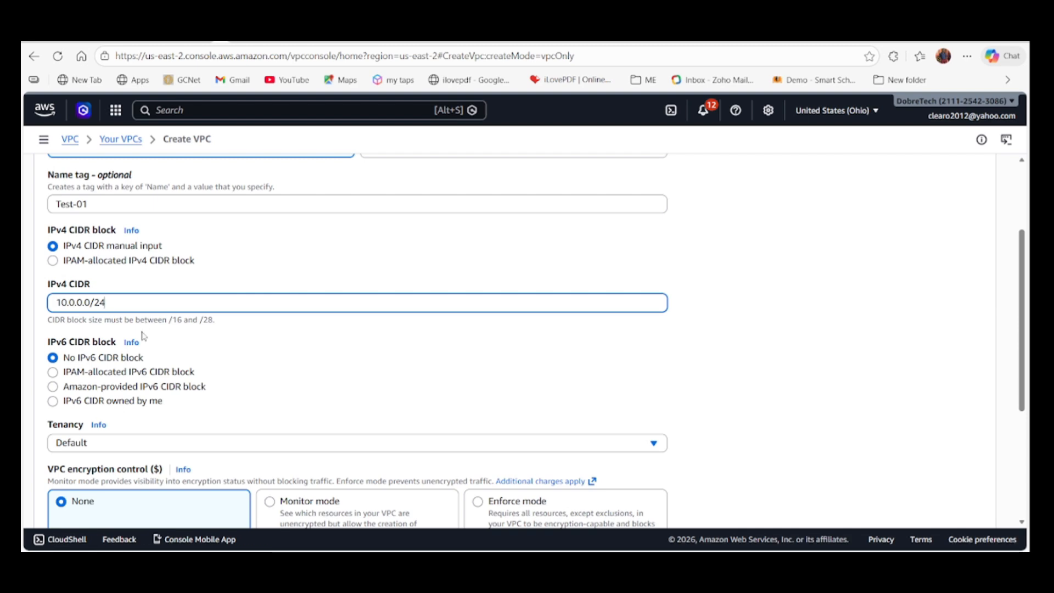
{"action": "scroll", "coordinate": [93, 317], "scroll_direction": "down", "scroll_amount": 2}
{"action": "left_click_drag", "start_coordinate": [113, 235], "coordinate": [55, 234]}
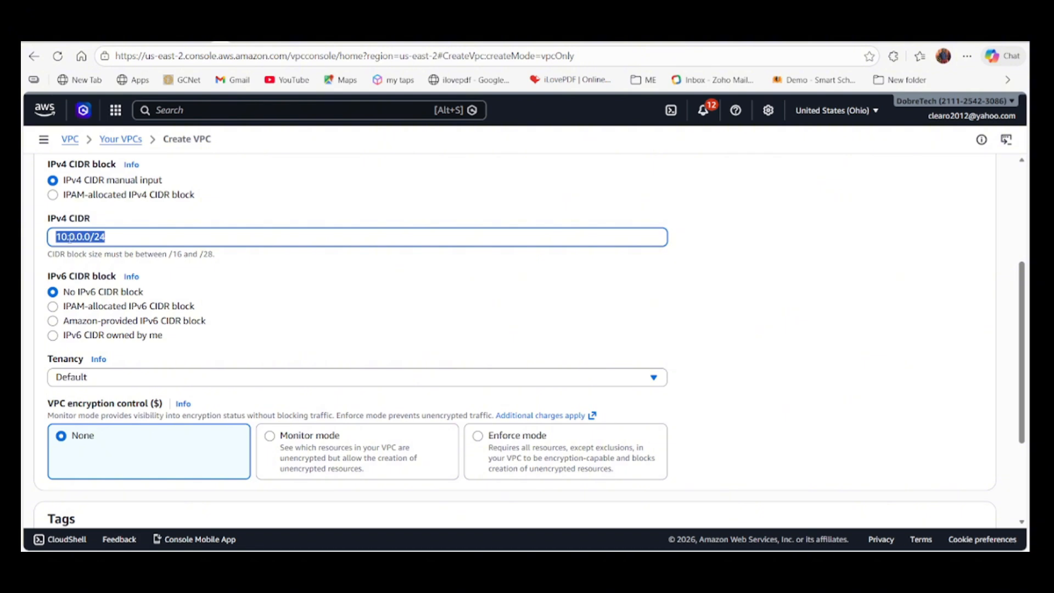
{"action": "left_click", "coordinate": [111, 238]}
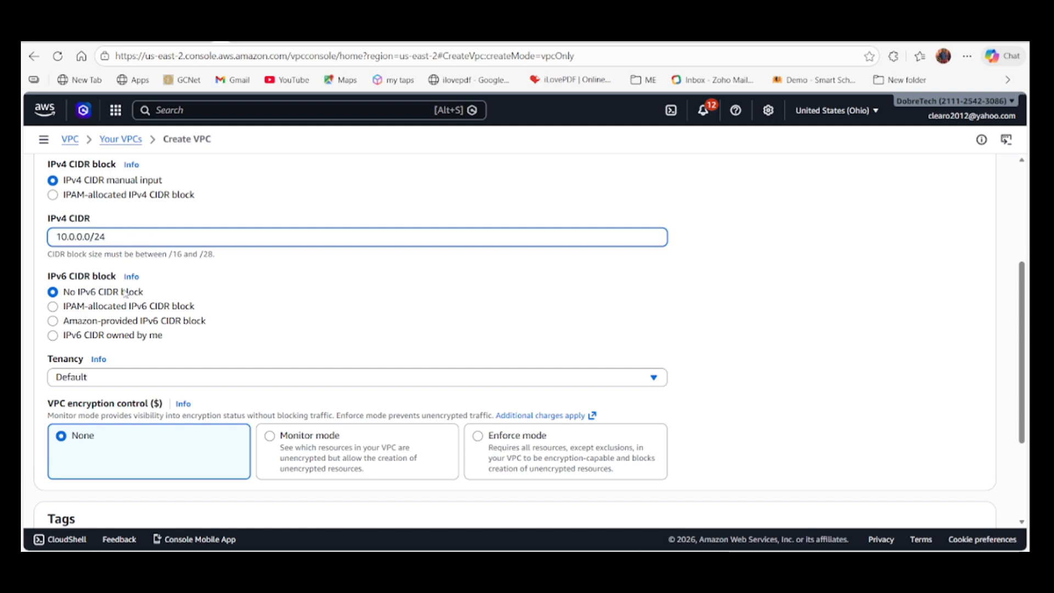
Create the VPC, leaving the IPv6, tenancy, encryption control and tag settings at their defaults
{"action": "scroll", "coordinate": [127, 297], "scroll_direction": "down", "scroll_amount": 2}
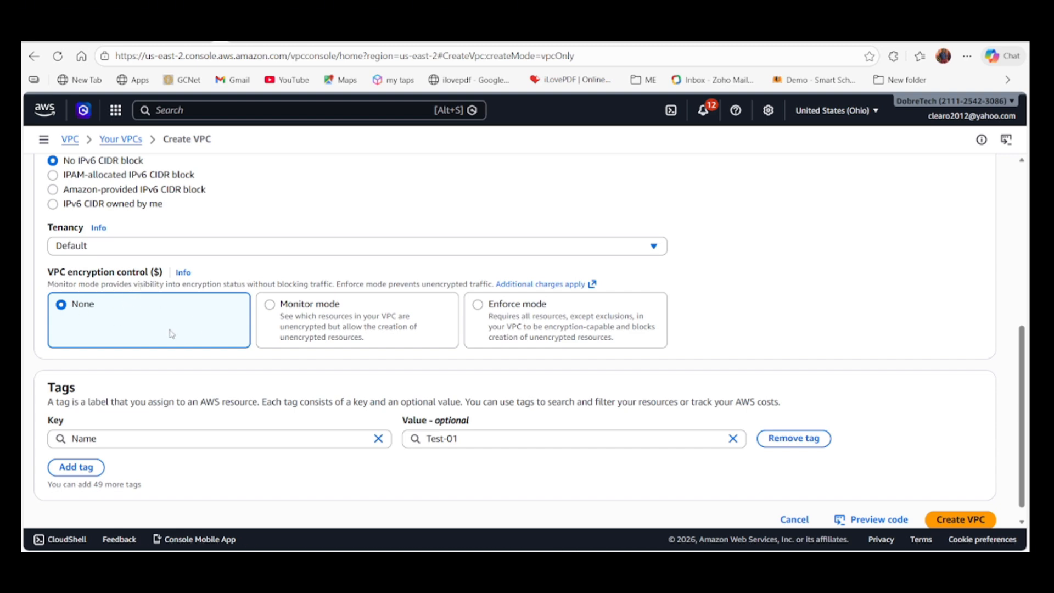
{"action": "scroll", "coordinate": [185, 327], "scroll_direction": "down", "scroll_amount": 1}
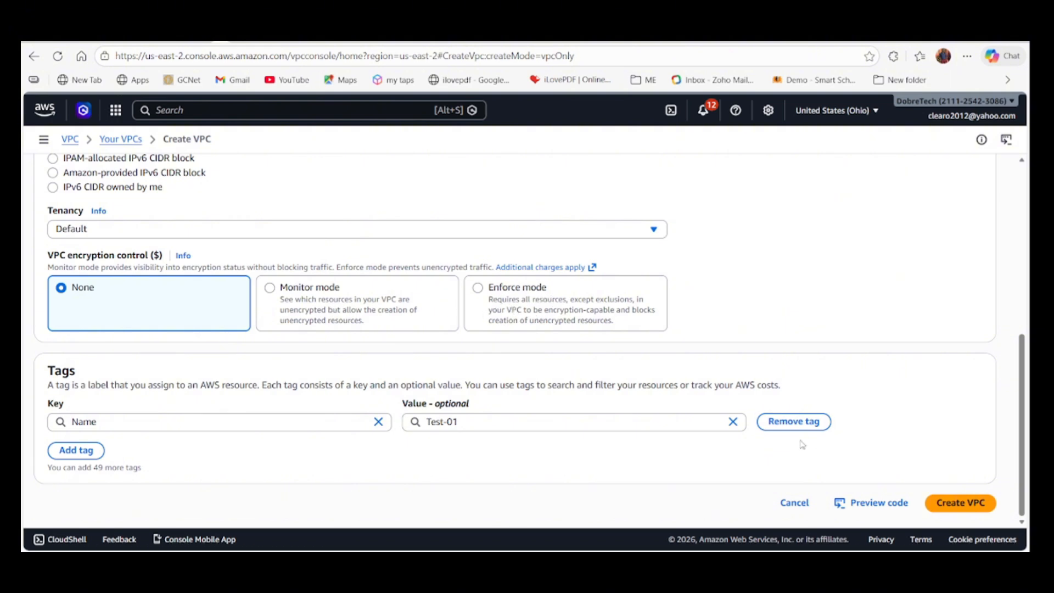
{"action": "left_click", "coordinate": [962, 504]}
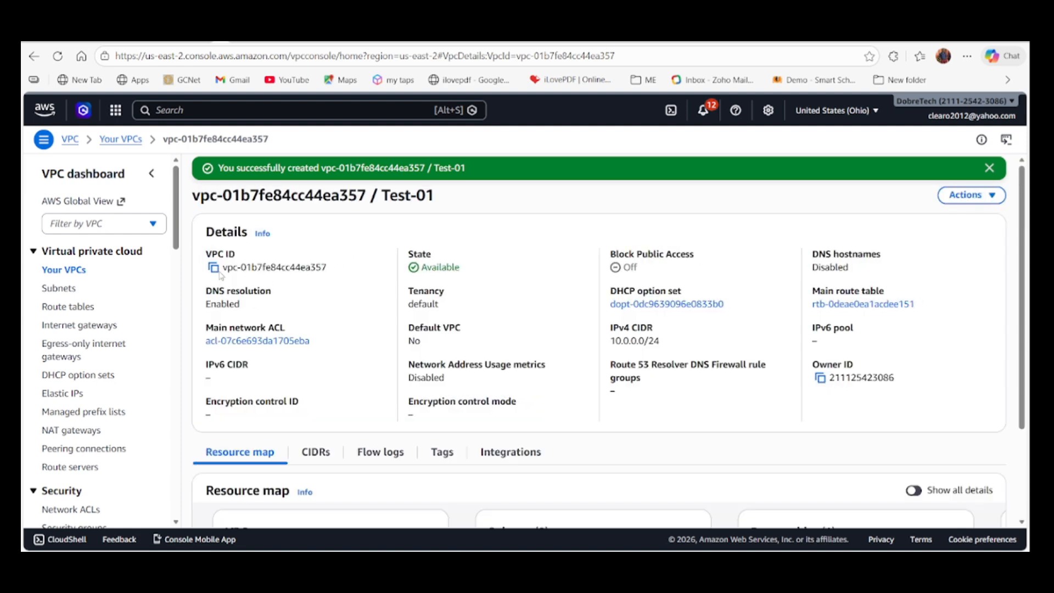
Review the new VPC's ID, state and main route table, check its resource map, and dismiss the notification
{"action": "left_click_drag", "start_coordinate": [332, 274], "coordinate": [286, 270]}
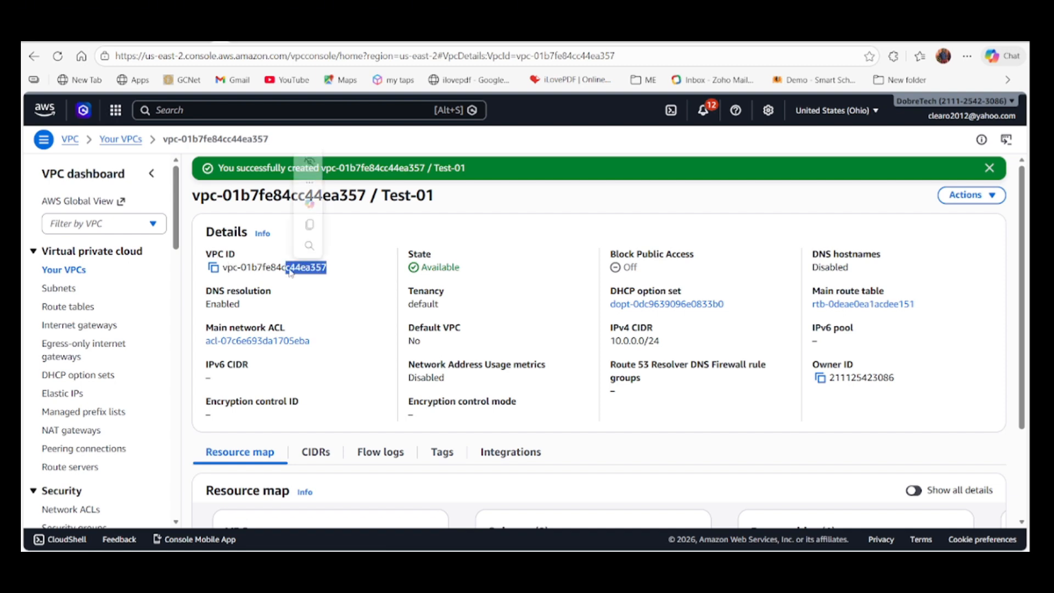
{"action": "left_click_drag", "start_coordinate": [460, 268], "coordinate": [442, 275]}
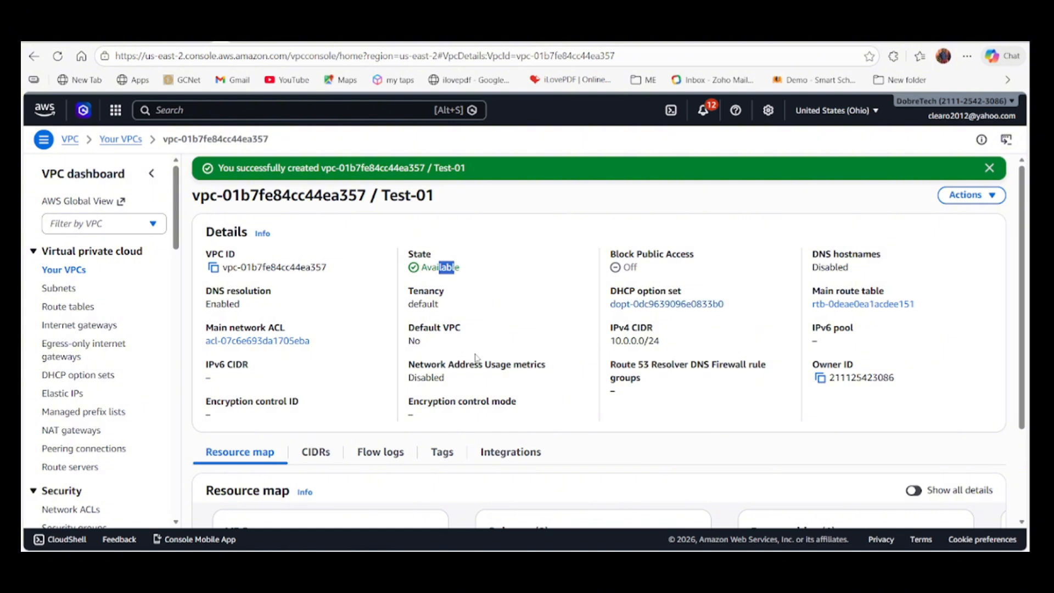
{"action": "scroll", "coordinate": [700, 313], "scroll_direction": "down", "scroll_amount": 1}
{"action": "scroll", "coordinate": [758, 305], "scroll_direction": "up", "scroll_amount": 1}
{"action": "left_click_drag", "start_coordinate": [873, 291], "coordinate": [805, 295]}
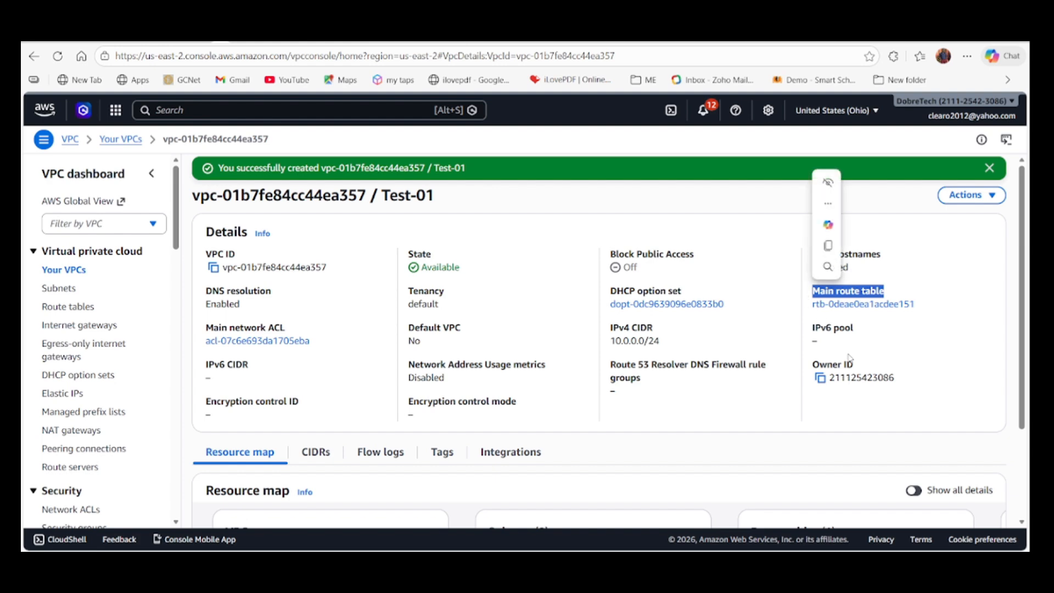
{"action": "scroll", "coordinate": [321, 381], "scroll_direction": "down", "scroll_amount": 2}
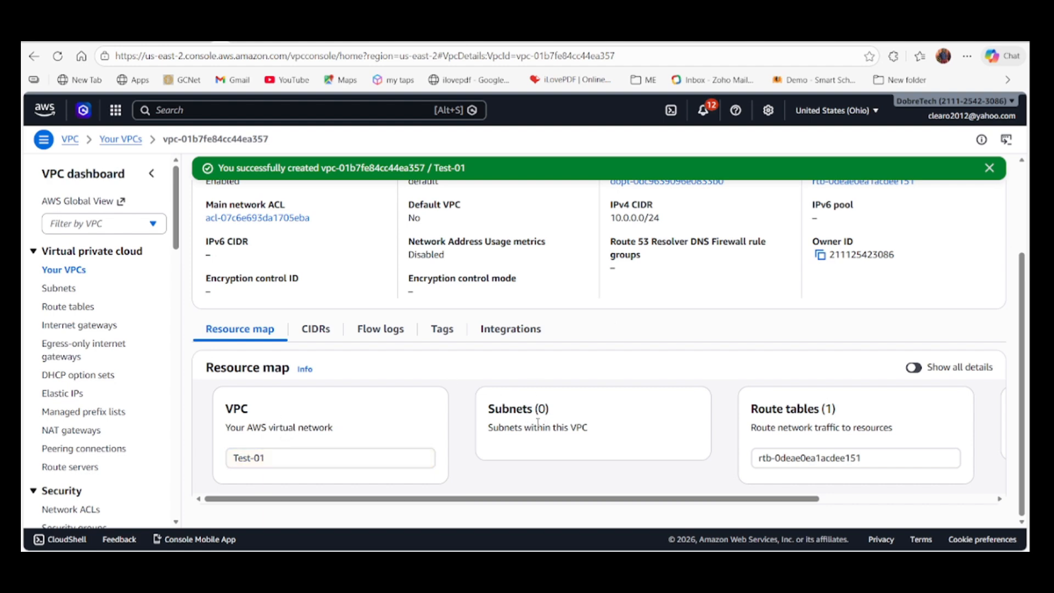
{"action": "left_click_drag", "start_coordinate": [489, 406], "coordinate": [525, 407]}
{"action": "left_click_drag", "start_coordinate": [751, 409], "coordinate": [838, 410]}
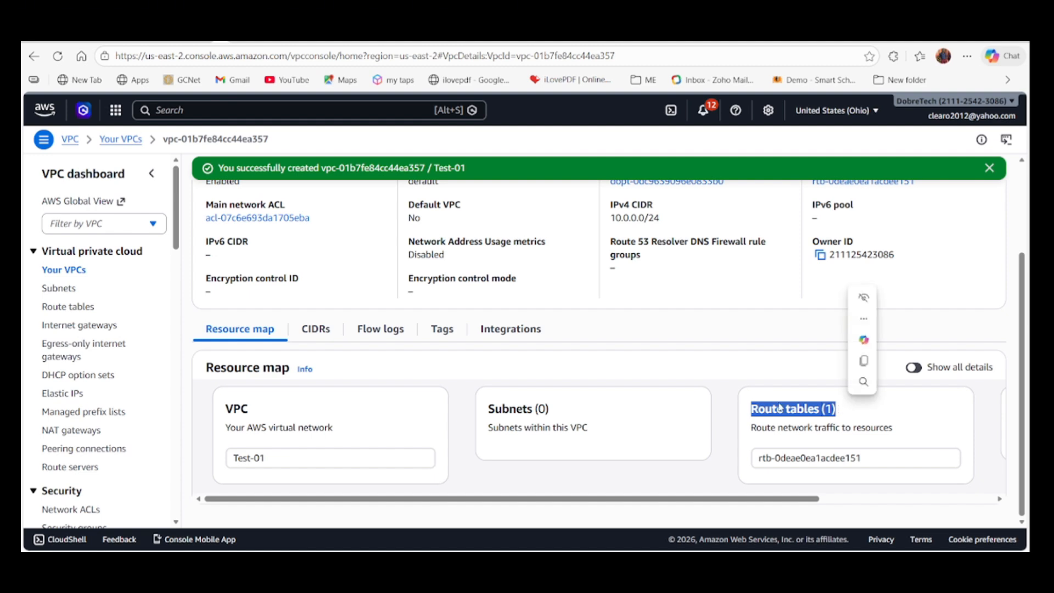
{"action": "left_click", "coordinate": [679, 371]}
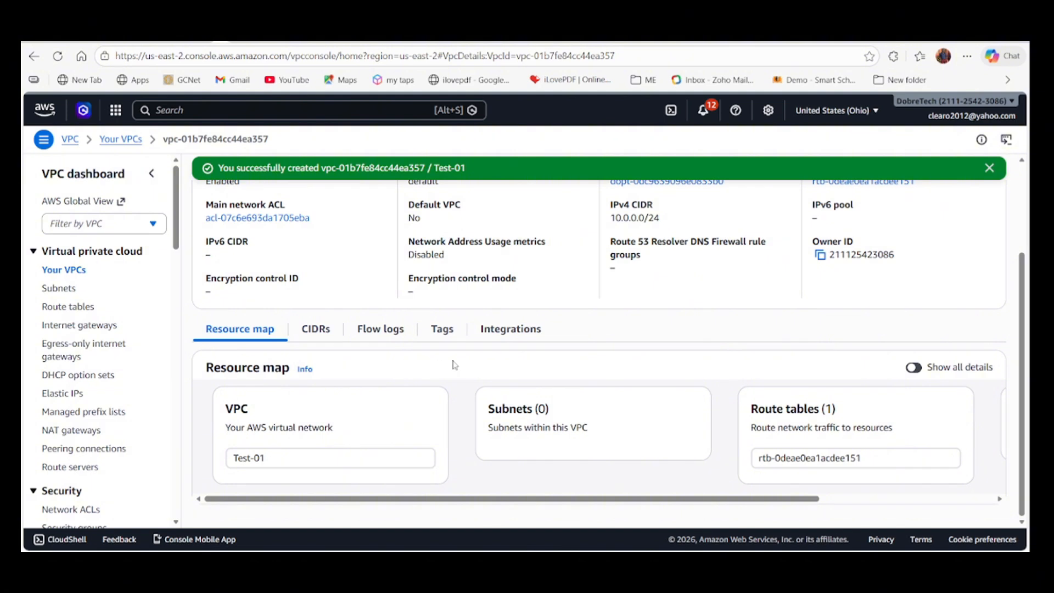
{"action": "scroll", "coordinate": [465, 365], "scroll_direction": "up", "scroll_amount": 3}
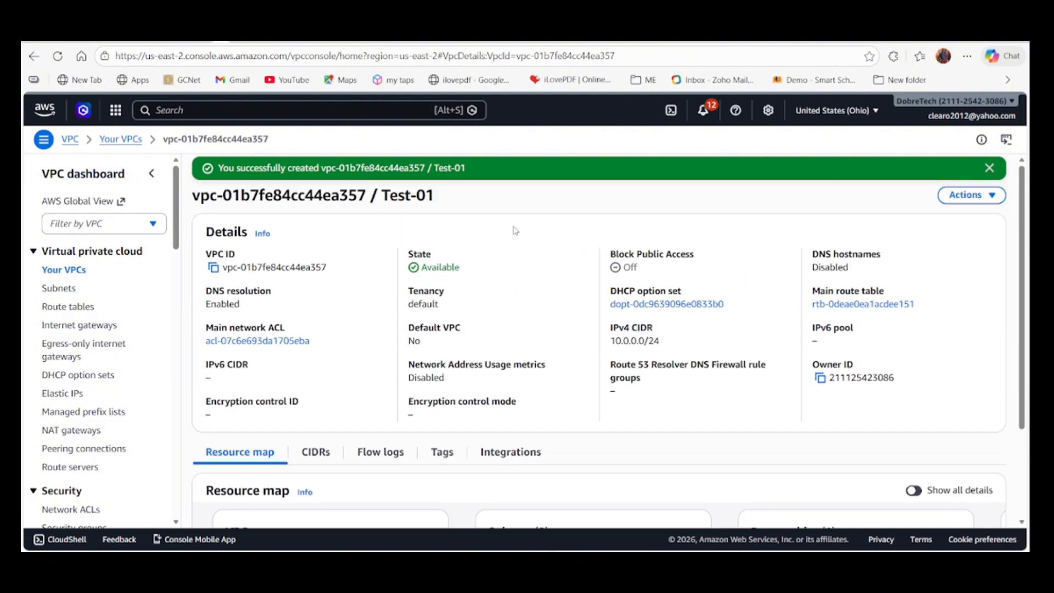
{"action": "left_click", "coordinate": [990, 167]}
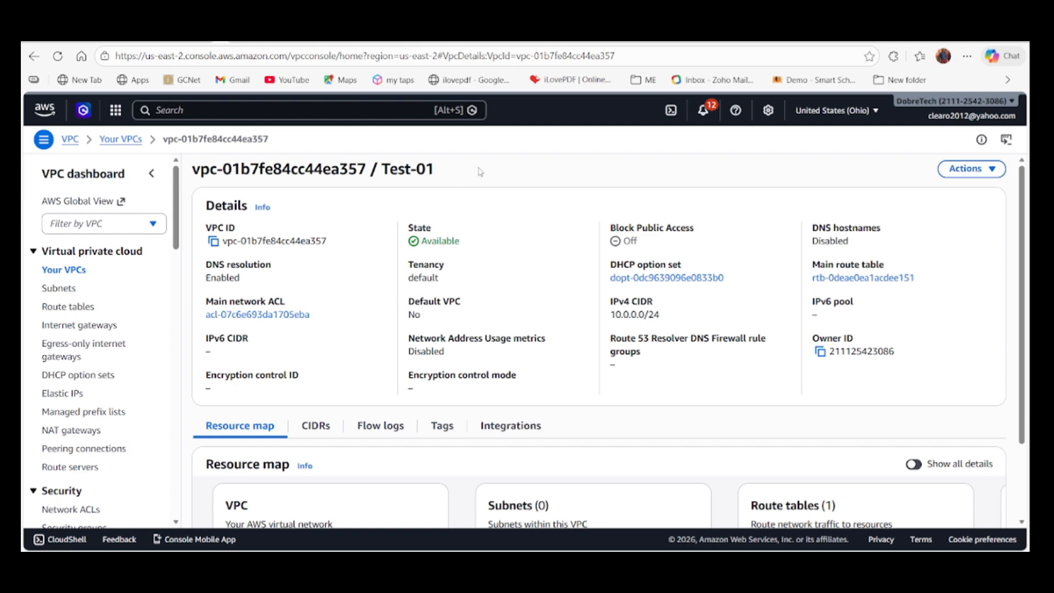
Start creating a subnet and choose the Test-01 VPC as its parent
{"action": "left_click", "coordinate": [54, 289]}
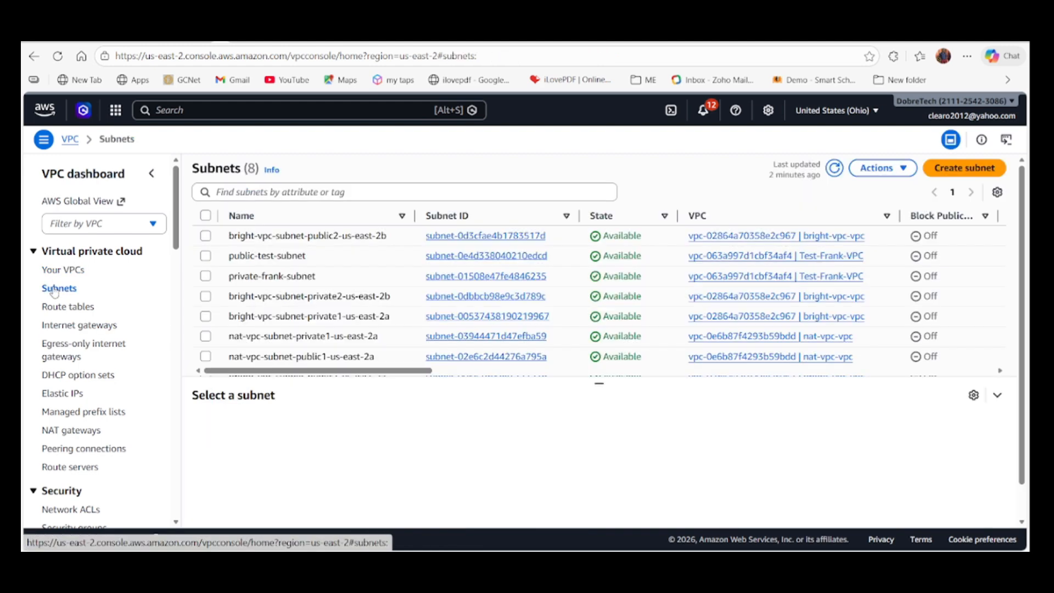
{"action": "left_click", "coordinate": [956, 170]}
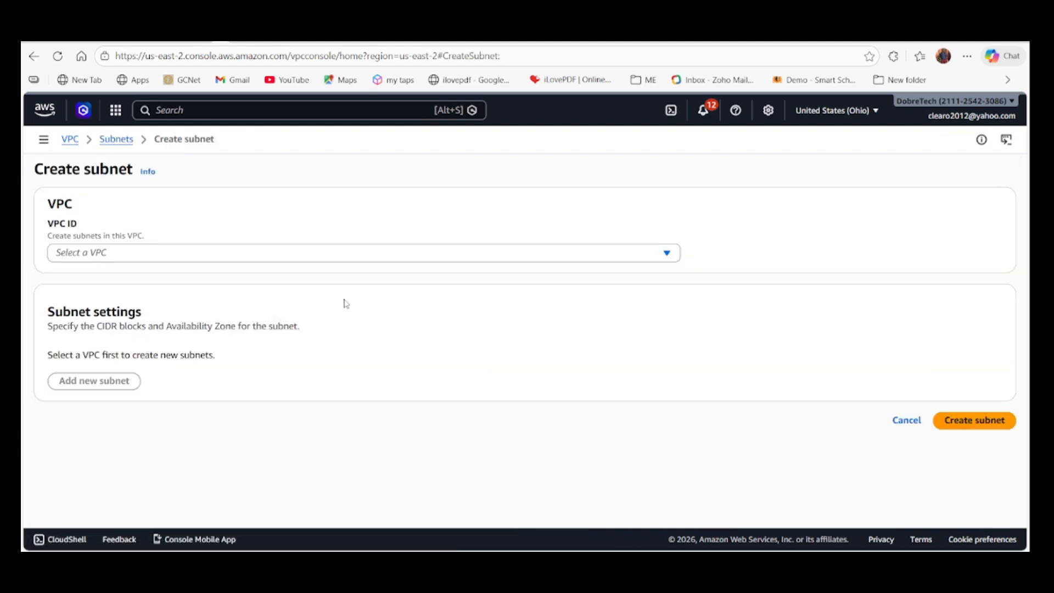
{"action": "left_click", "coordinate": [175, 253]}
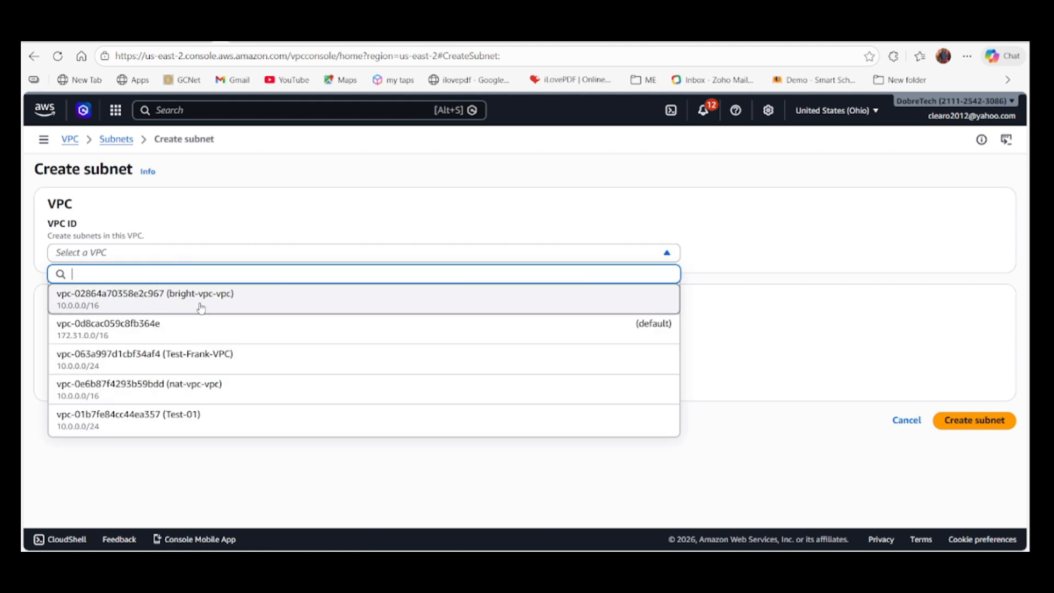
{"action": "left_click", "coordinate": [184, 418]}
{"action": "scroll", "coordinate": [168, 321], "scroll_direction": "down", "scroll_amount": 3}
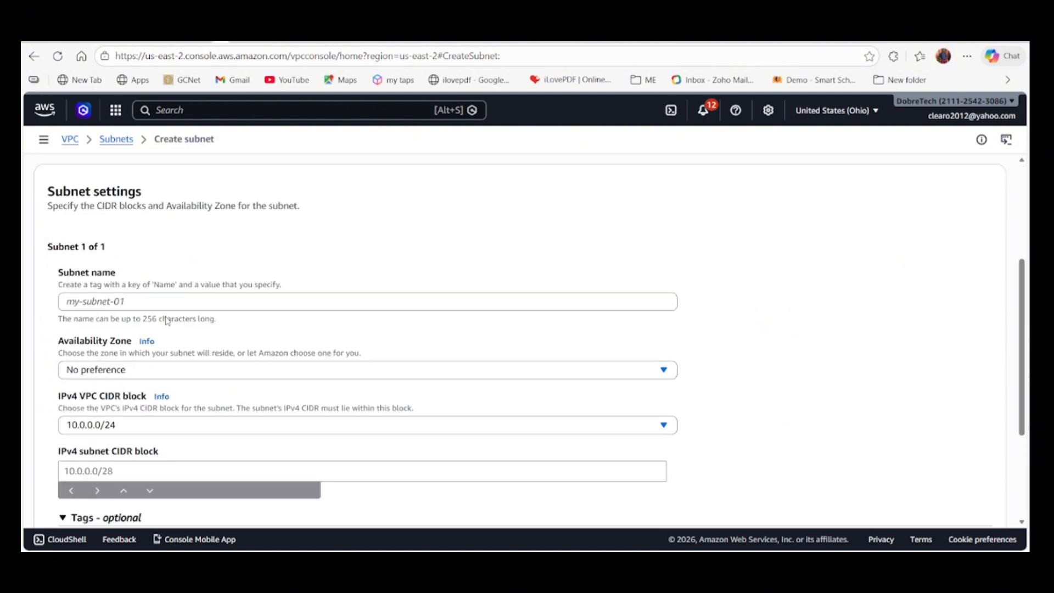
Name the subnet private and place it in the us-east-2a availability zone
{"action": "left_click", "coordinate": [83, 302]}
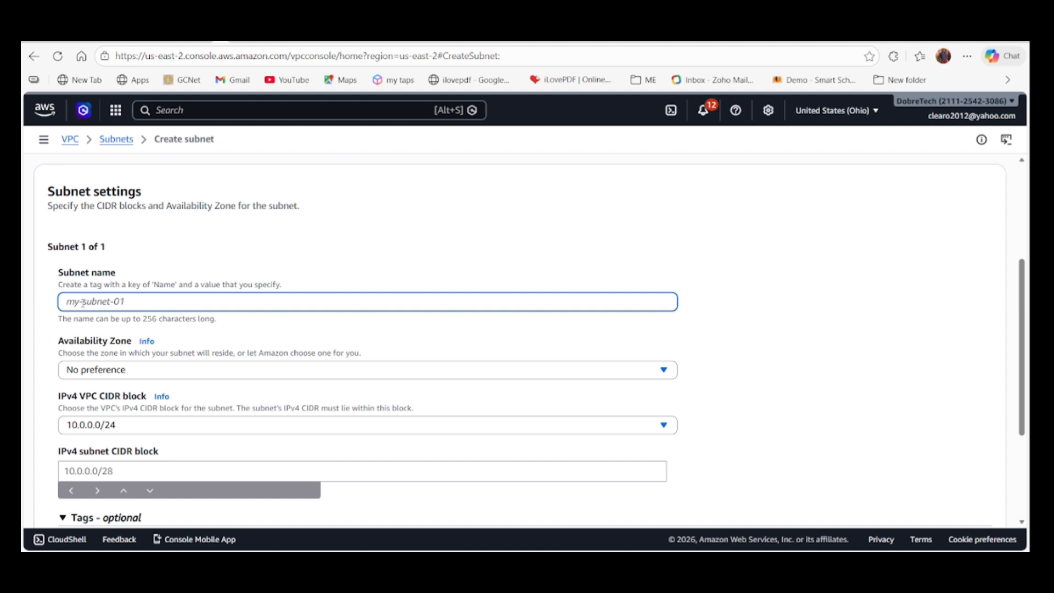
{"action": "type", "text": "private"}
{"action": "scroll", "coordinate": [133, 350], "scroll_direction": "down", "scroll_amount": 1}
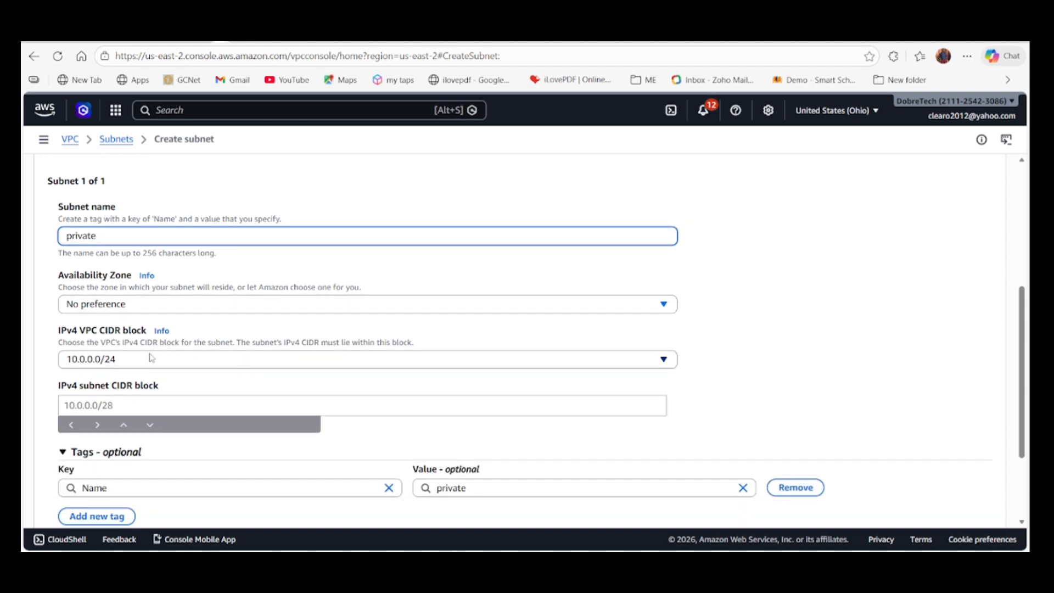
{"action": "left_click", "coordinate": [131, 306]}
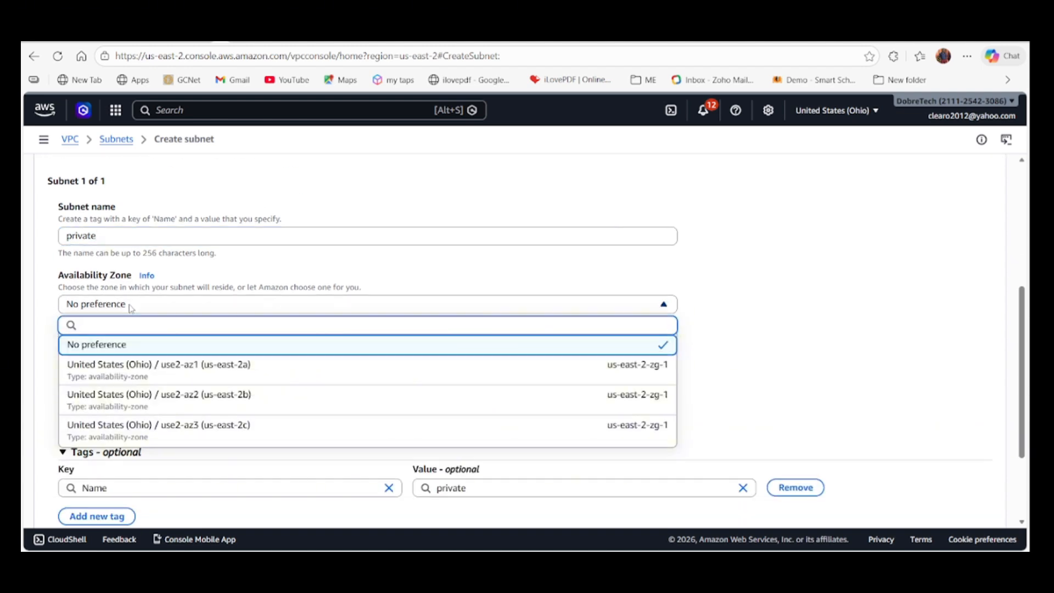
{"action": "left_click", "coordinate": [155, 369]}
Set the private subnet's IPv4 CIDR block to 10.0.0.1/28 and copy that value
{"action": "scroll", "coordinate": [99, 277], "scroll_direction": "down", "scroll_amount": 2}
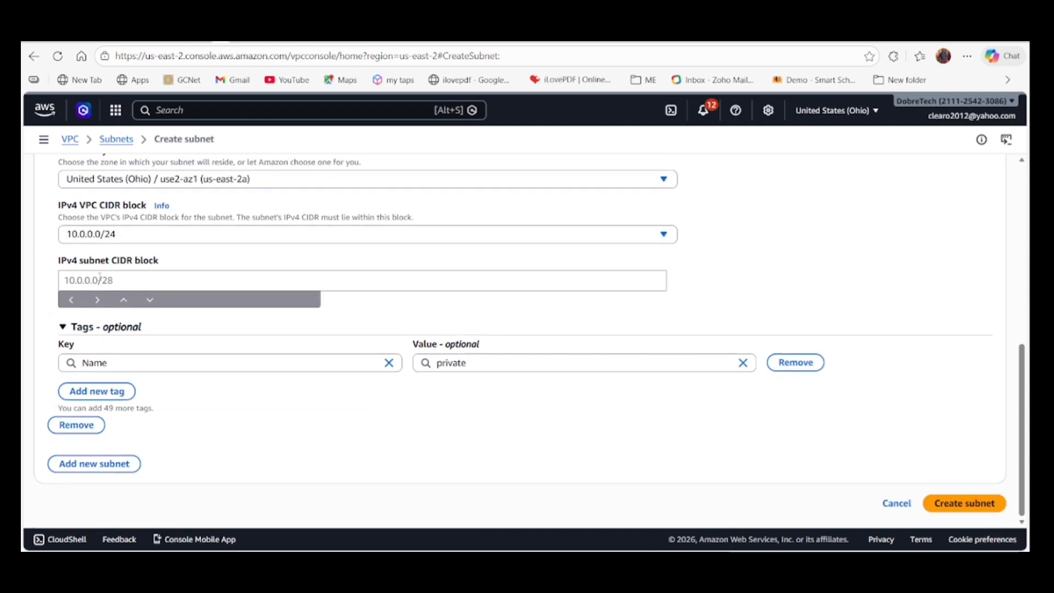
{"action": "left_click", "coordinate": [100, 235]}
{"action": "left_click", "coordinate": [101, 236]}
{"action": "left_click", "coordinate": [87, 280]}
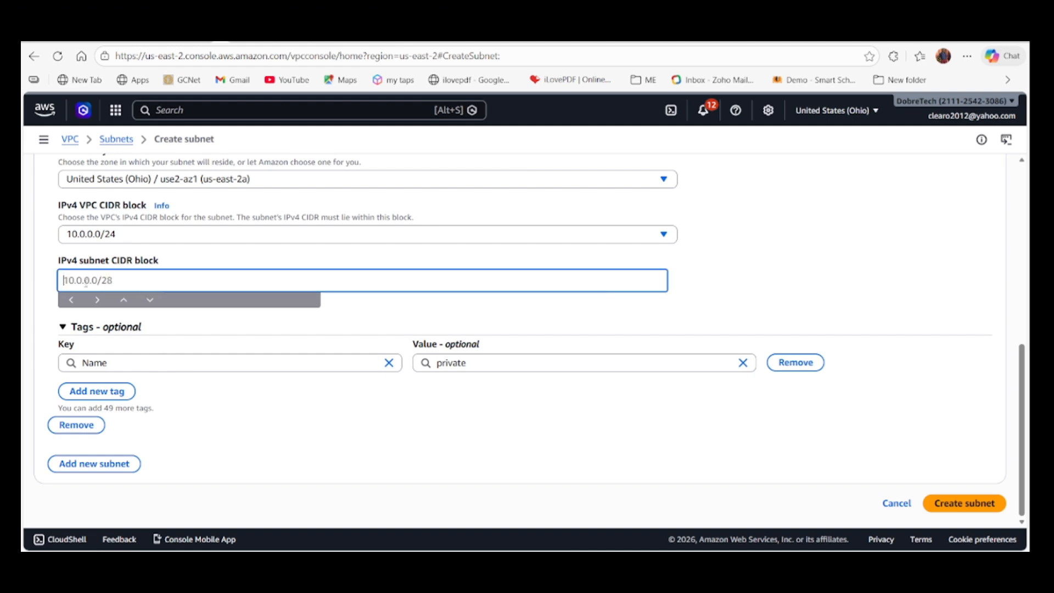
{"action": "type", "text": "10.0.0.1/"}
{"action": "type", "text": "28"}
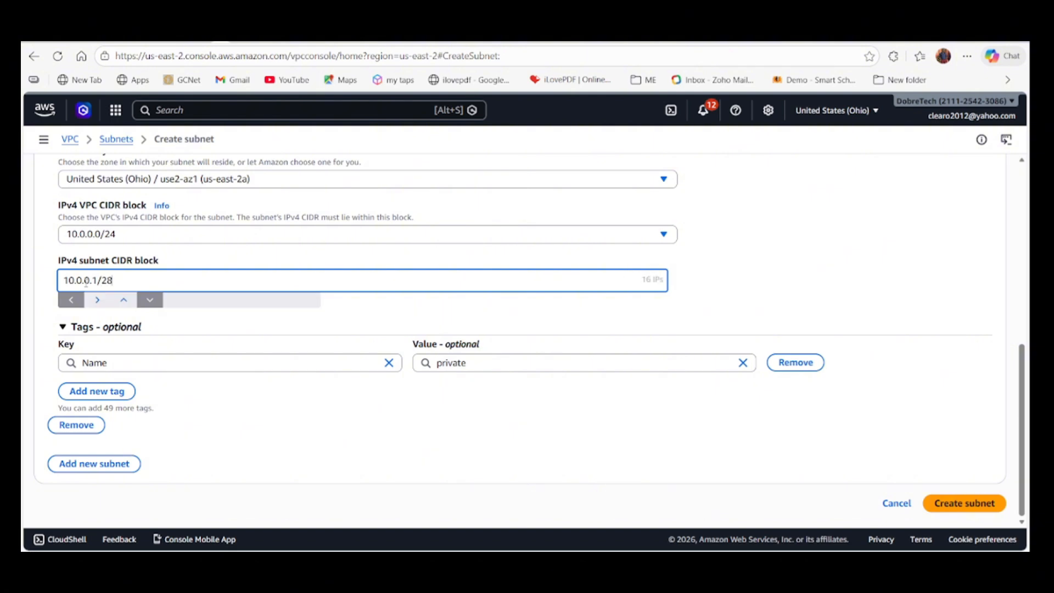
{"action": "left_click", "coordinate": [237, 420]}
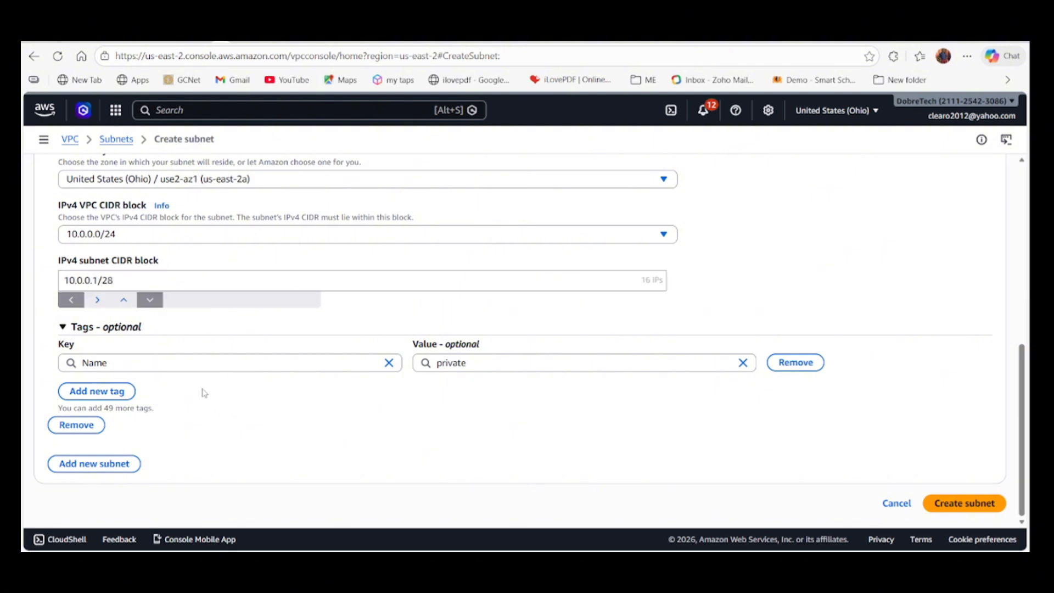
{"action": "left_click_drag", "start_coordinate": [113, 280], "coordinate": [51, 286]}
{"action": "key", "text": "ctrl+c"}
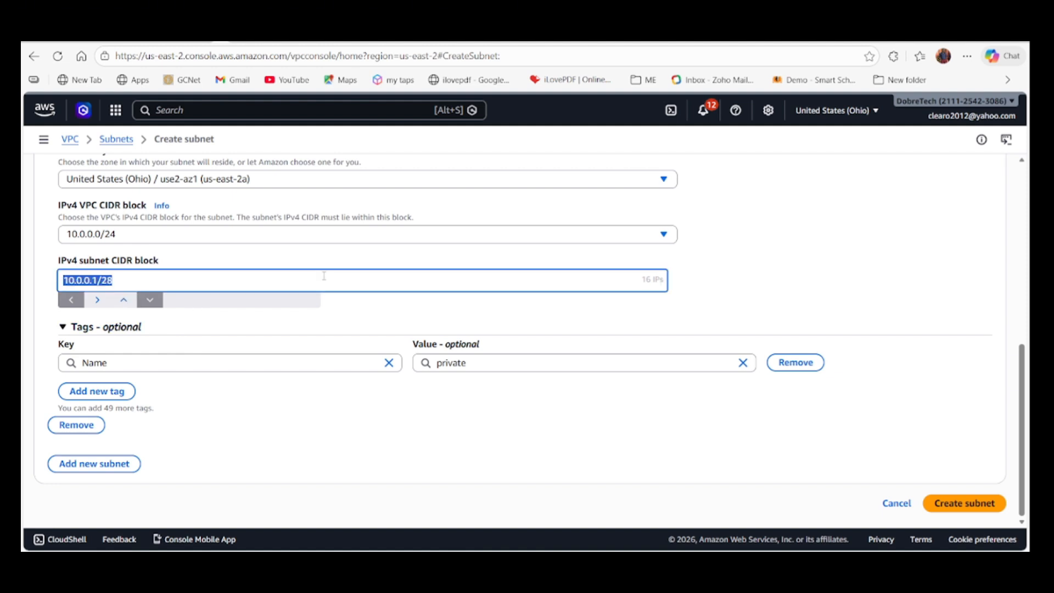
Create the private subnet and remove the subnet ID filter from the subnet list
{"action": "left_click", "coordinate": [956, 503]}
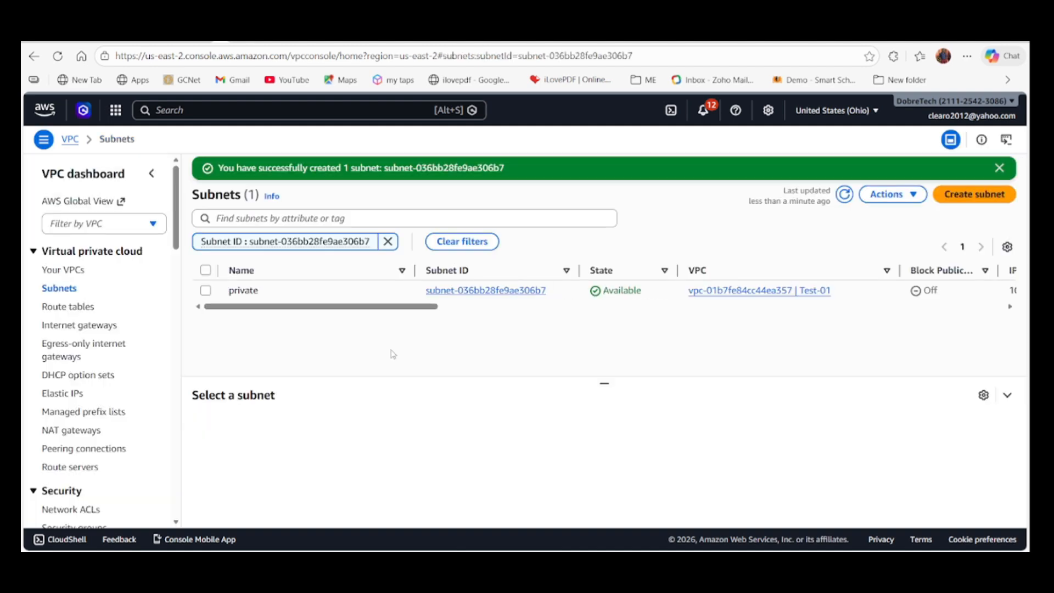
{"action": "left_click", "coordinate": [388, 242]}
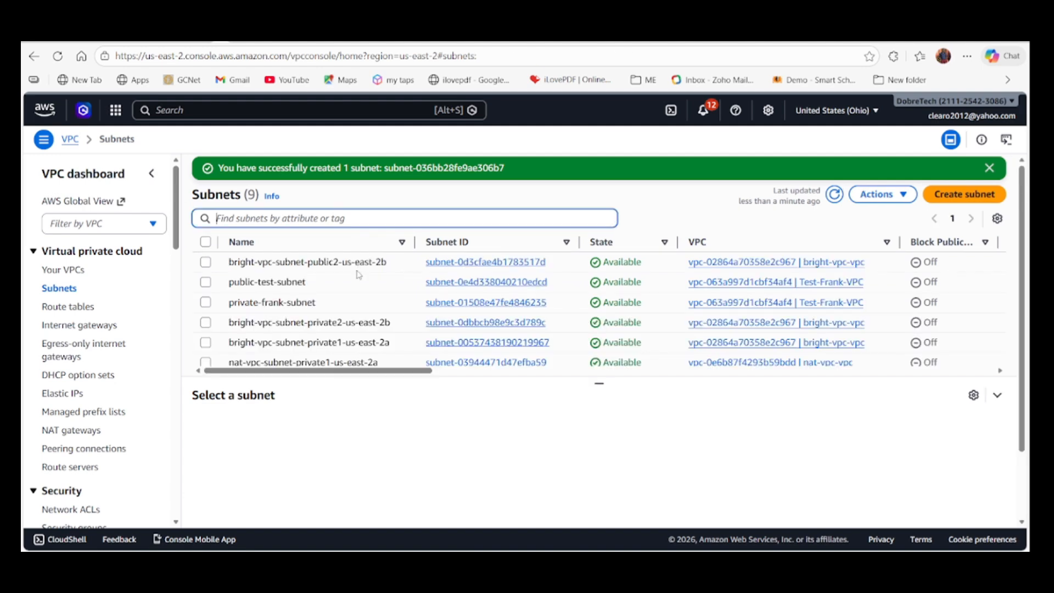
Start creating another subnet and choose the Test-01 VPC as its parent
{"action": "left_click", "coordinate": [954, 198]}
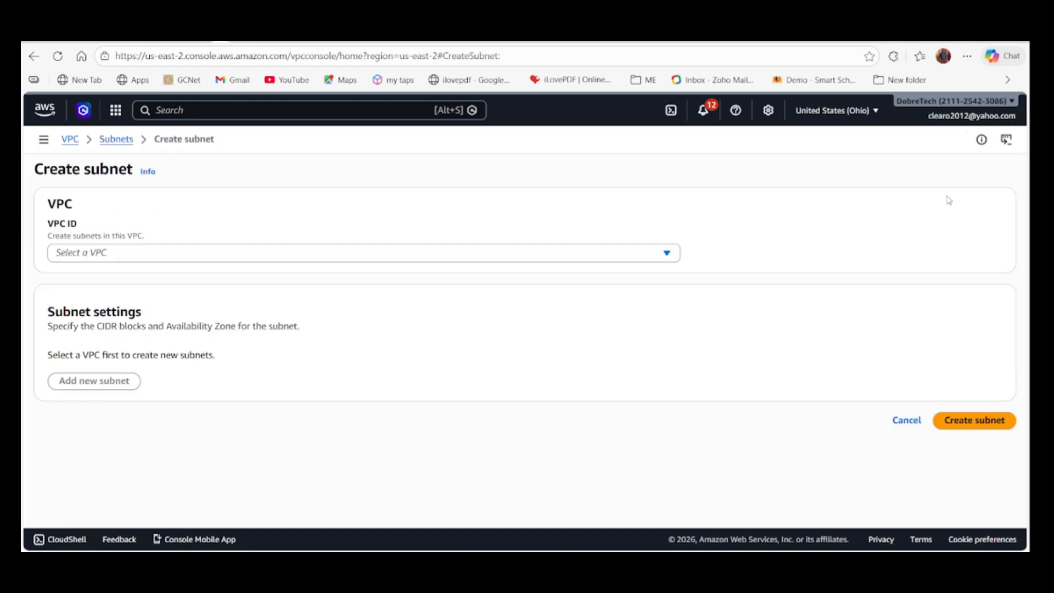
{"action": "left_click", "coordinate": [144, 252]}
{"action": "left_click", "coordinate": [157, 419]}
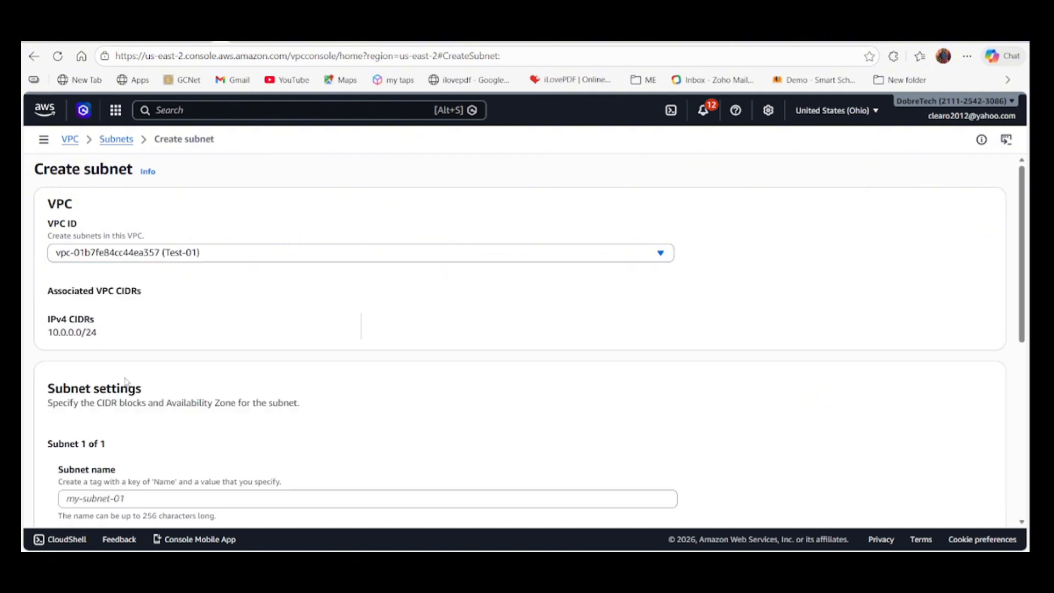
Name the second subnet public and place it in the us-east-2b availability zone
{"action": "scroll", "coordinate": [125, 381], "scroll_direction": "down", "scroll_amount": 5}
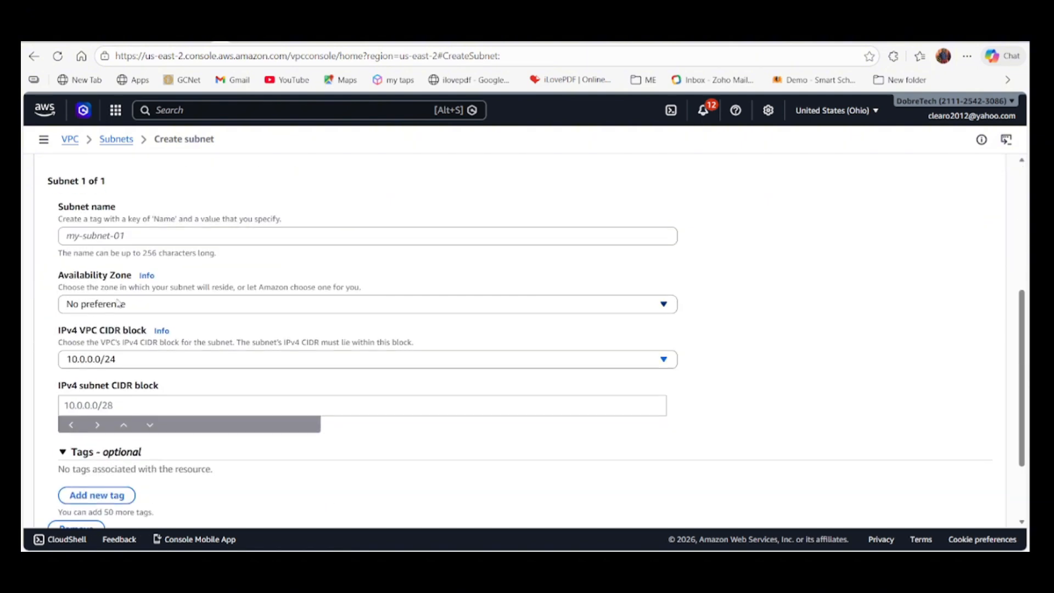
{"action": "left_click", "coordinate": [134, 236]}
{"action": "type", "text": "p"}
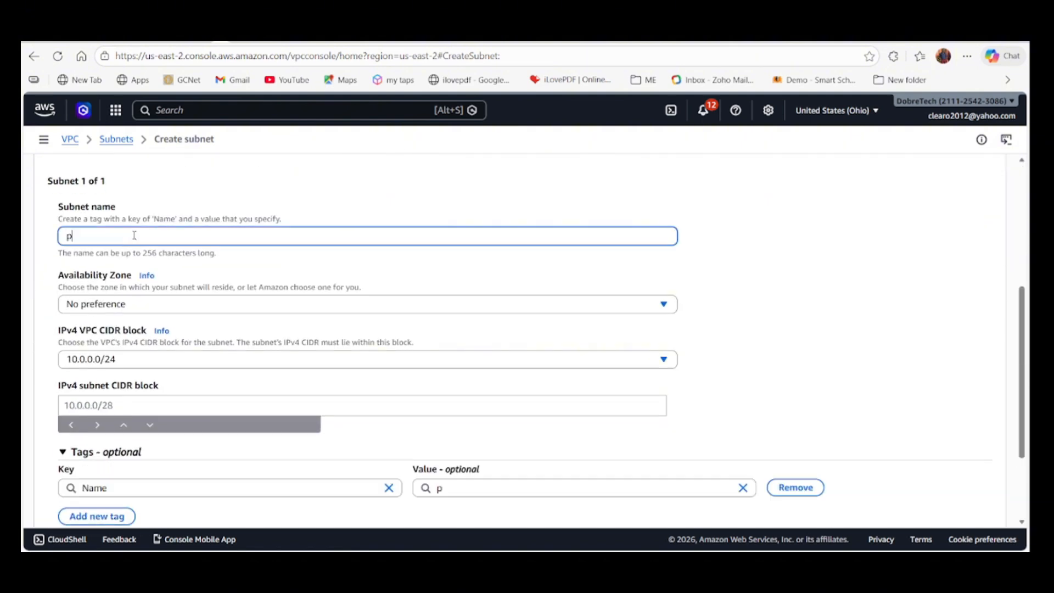
{"action": "type", "text": "ublic"}
{"action": "left_click", "coordinate": [115, 307]}
{"action": "left_click", "coordinate": [204, 396]}
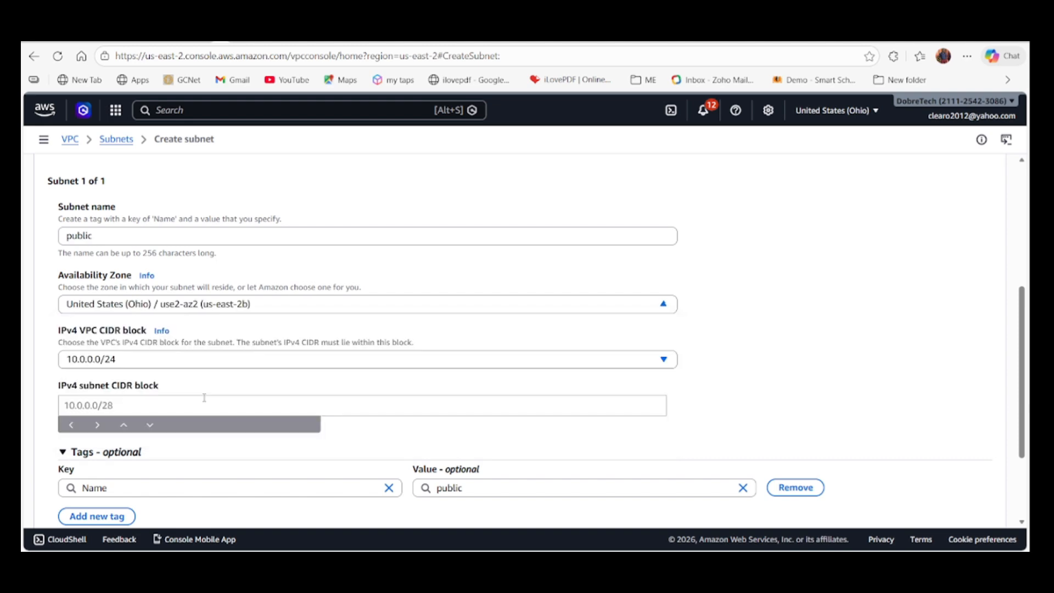
Set the public subnet's IPv4 CIDR block to 10.0.0.16/28, create it, and remove the filter from the subnet list
{"action": "scroll", "coordinate": [169, 372], "scroll_direction": "down", "scroll_amount": 2}
{"action": "left_click", "coordinate": [99, 281]}
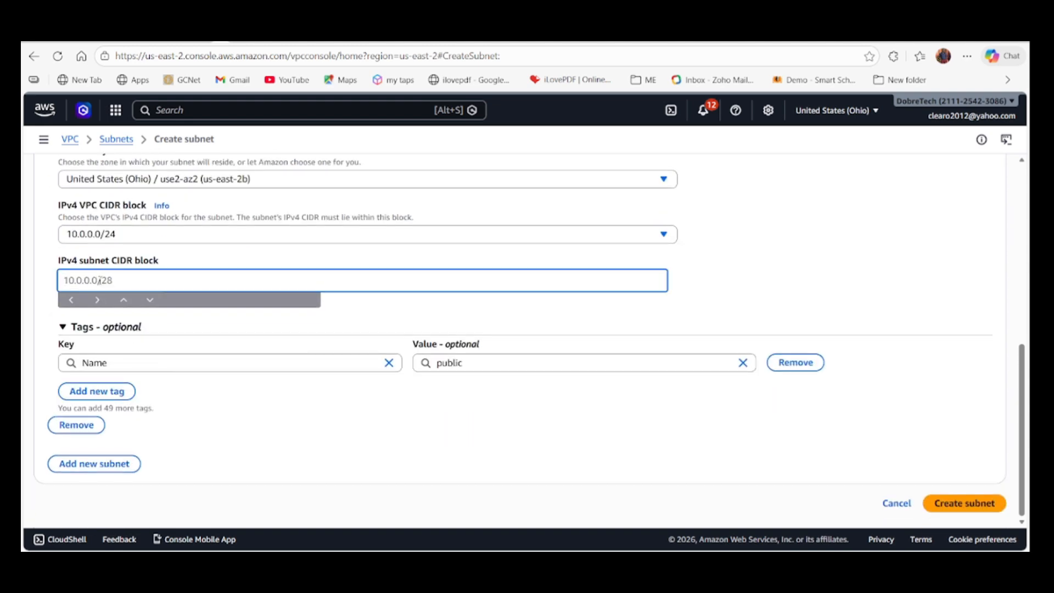
{"action": "key", "text": "ctrl+v"}
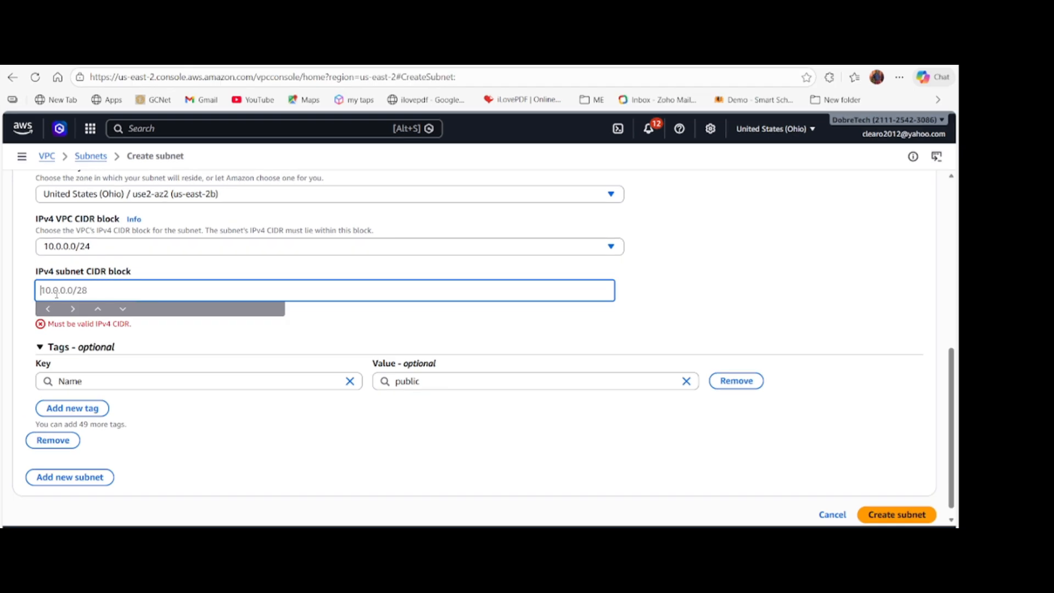
{"action": "type", "text": "10"}
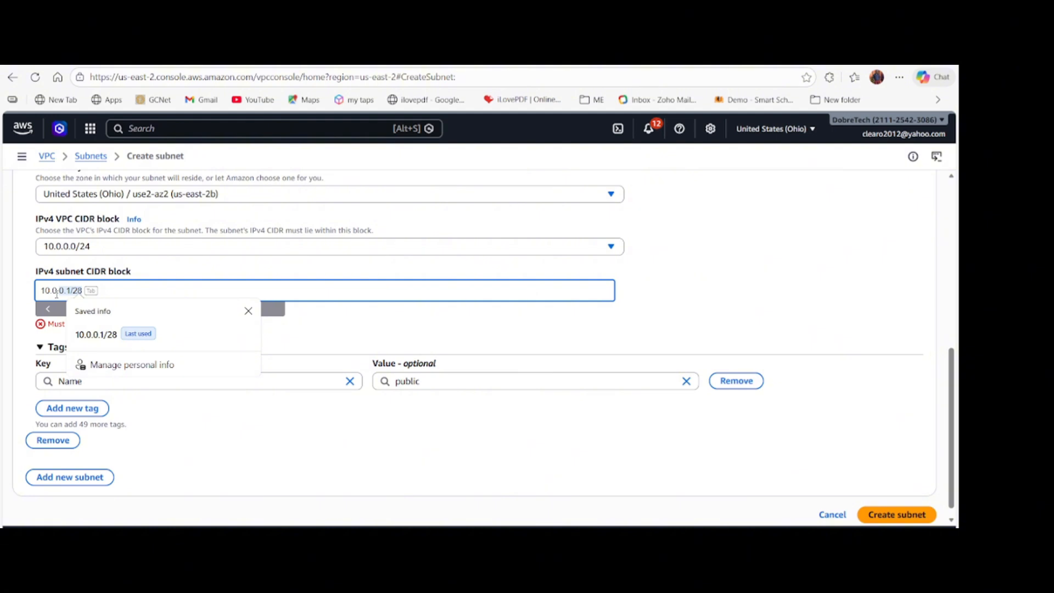
{"action": "type", "text": ".0.0.16"}
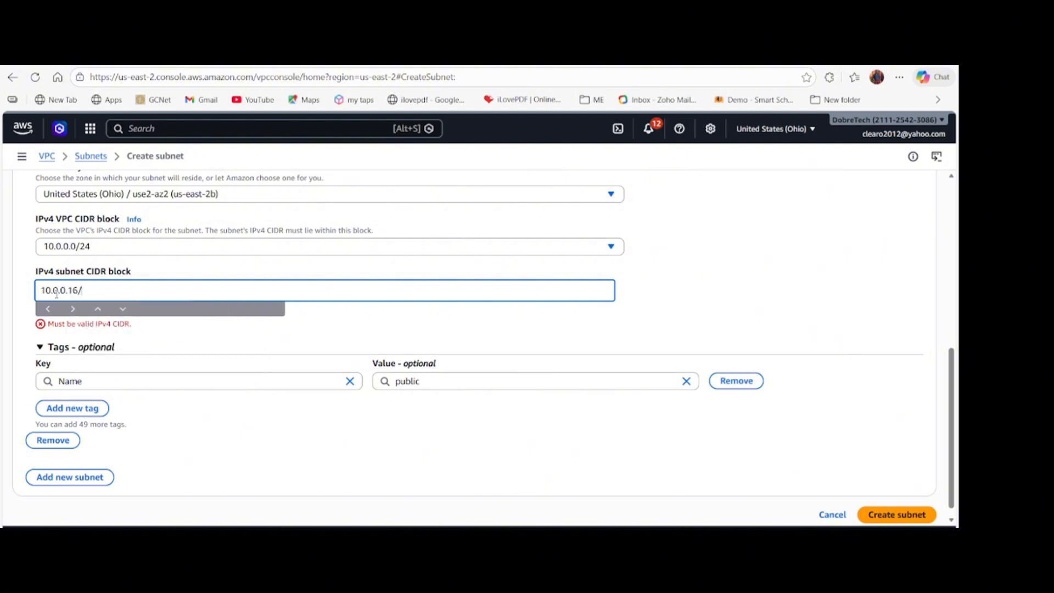
{"action": "type", "text": "/2"}
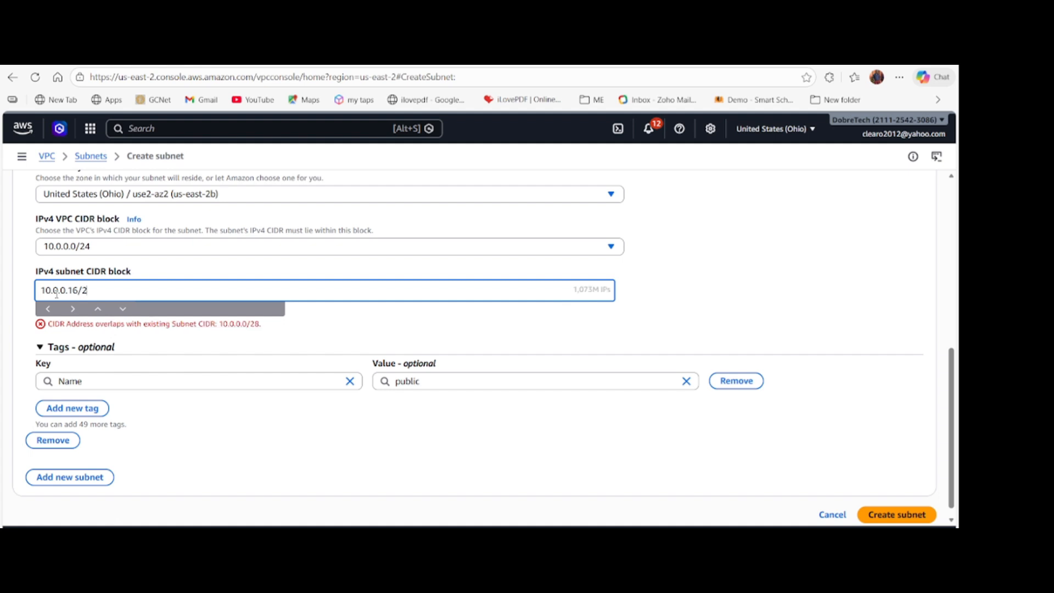
{"action": "type", "text": "8"}
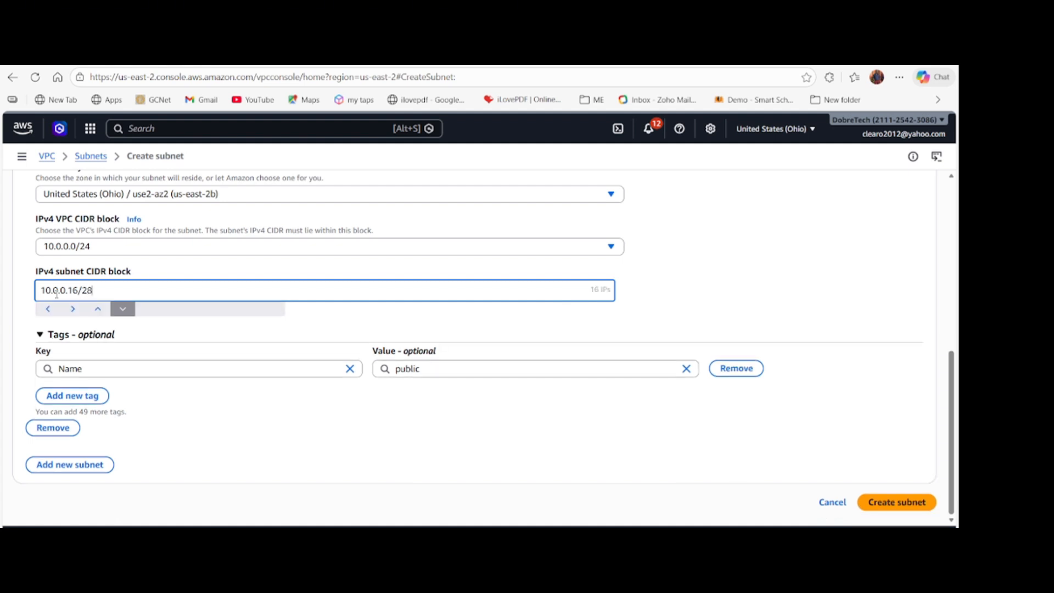
{"action": "left_click", "coordinate": [897, 502]}
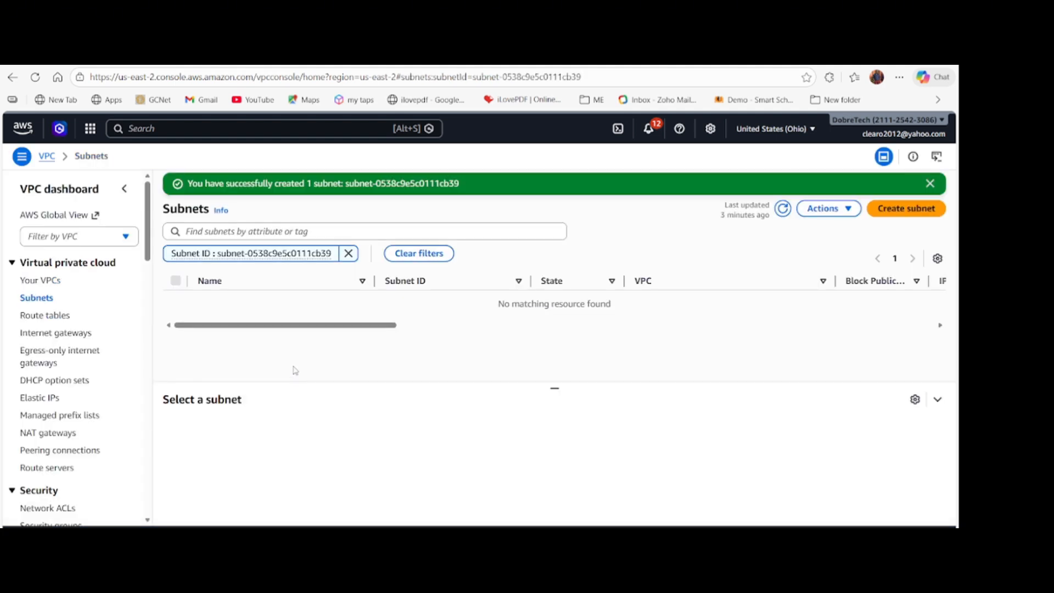
{"action": "left_click", "coordinate": [349, 253]}
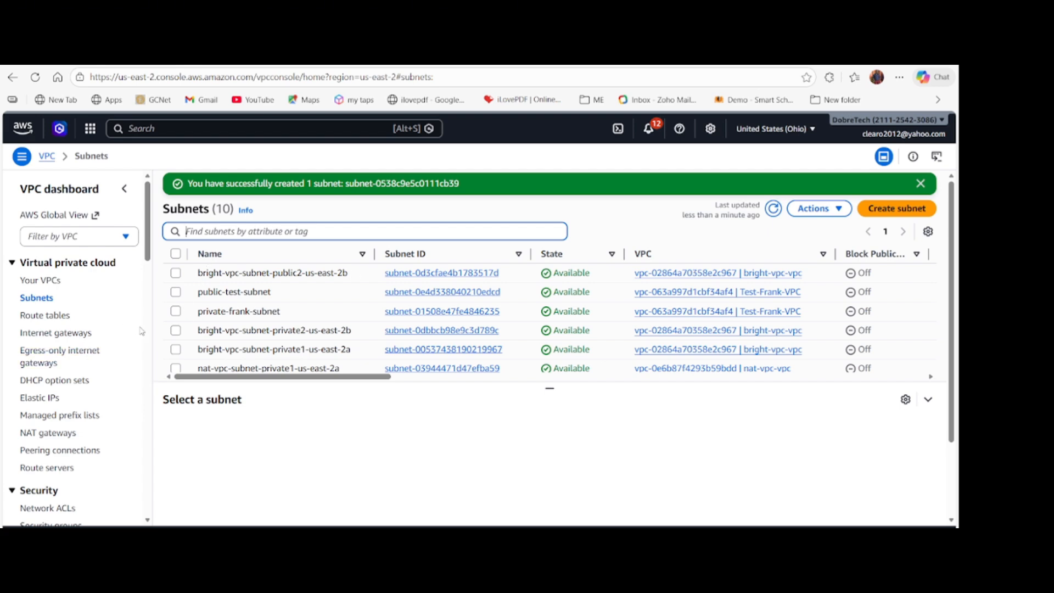
Create an internet gateway named test-vpc-igw
{"action": "left_click", "coordinate": [66, 335]}
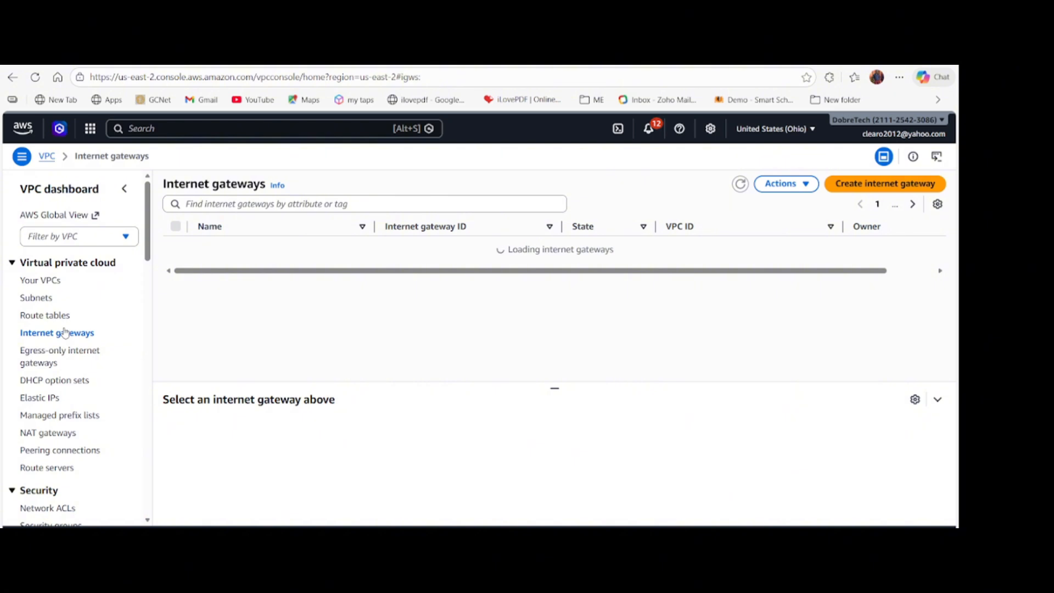
{"action": "left_click", "coordinate": [861, 187]}
{"action": "left_click", "coordinate": [107, 278]}
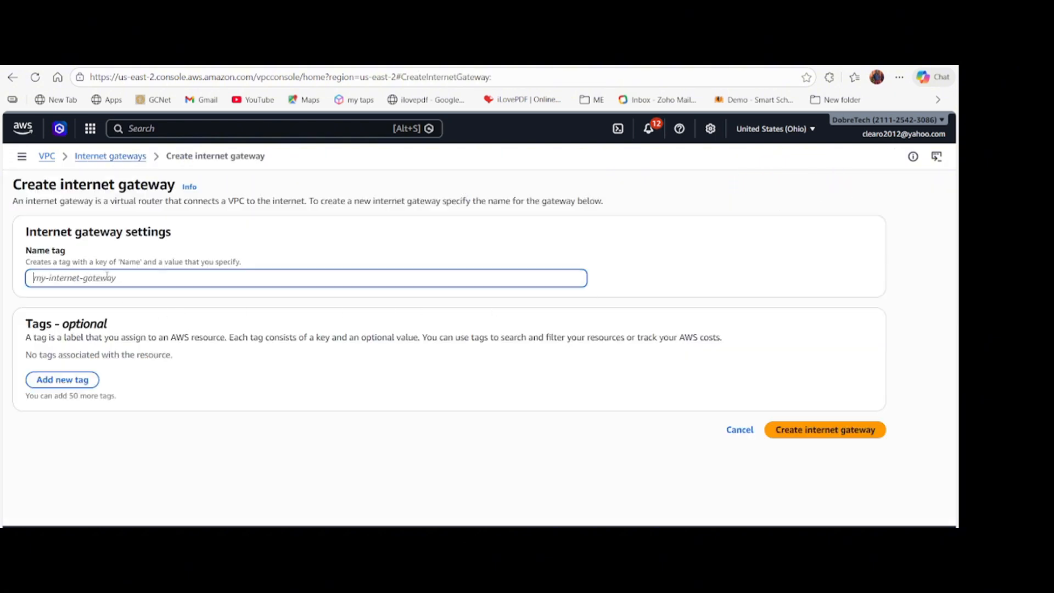
{"action": "type", "text": "tes"}
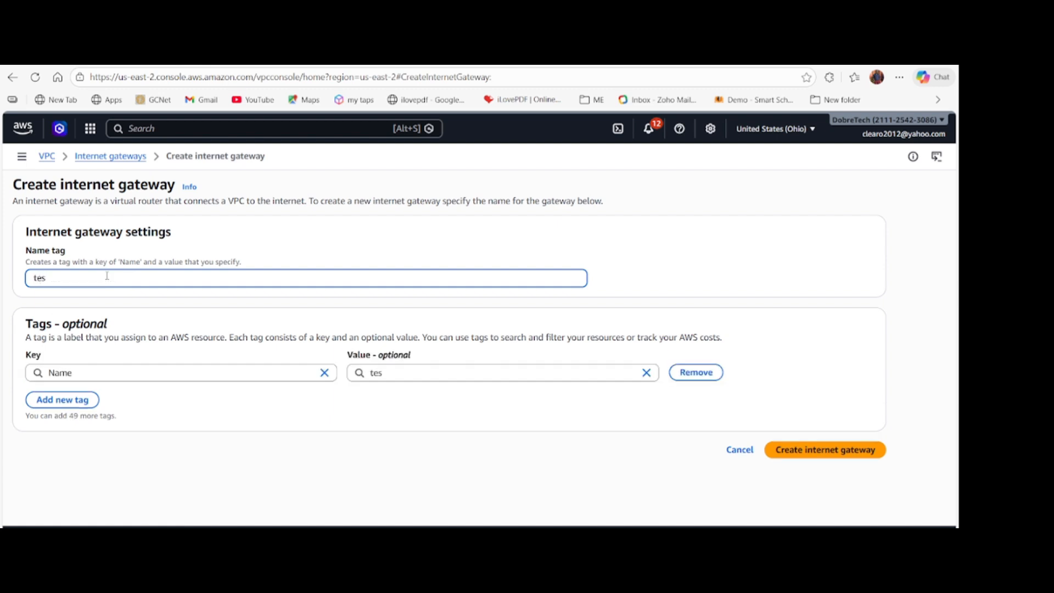
{"action": "type", "text": "t-vpc-igw"}
{"action": "left_click", "coordinate": [843, 449]}
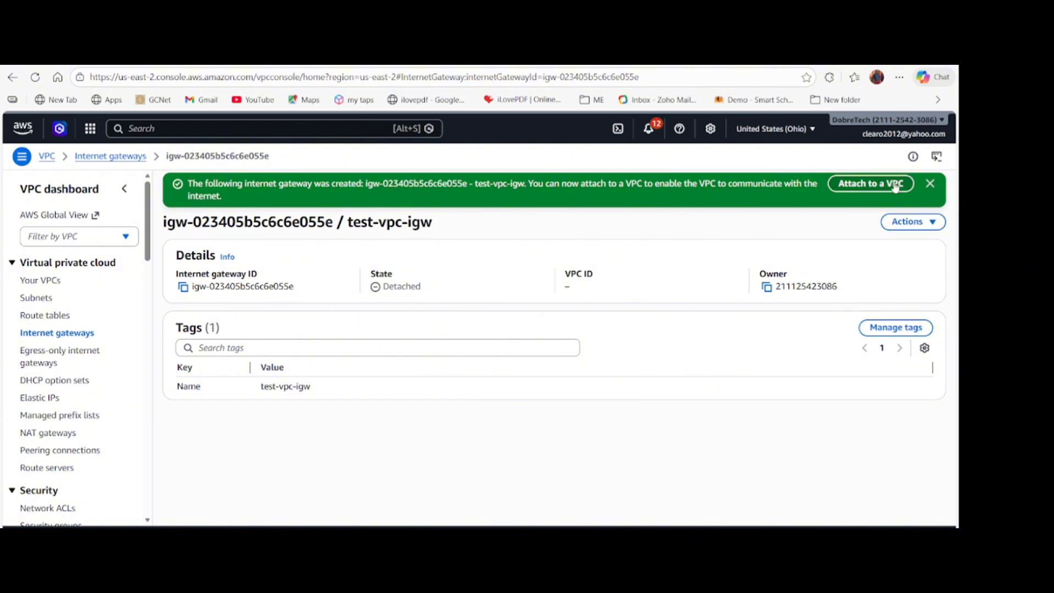
Attach the test-vpc-igw internet gateway to the Test-01 VPC
{"action": "left_click", "coordinate": [906, 222]}
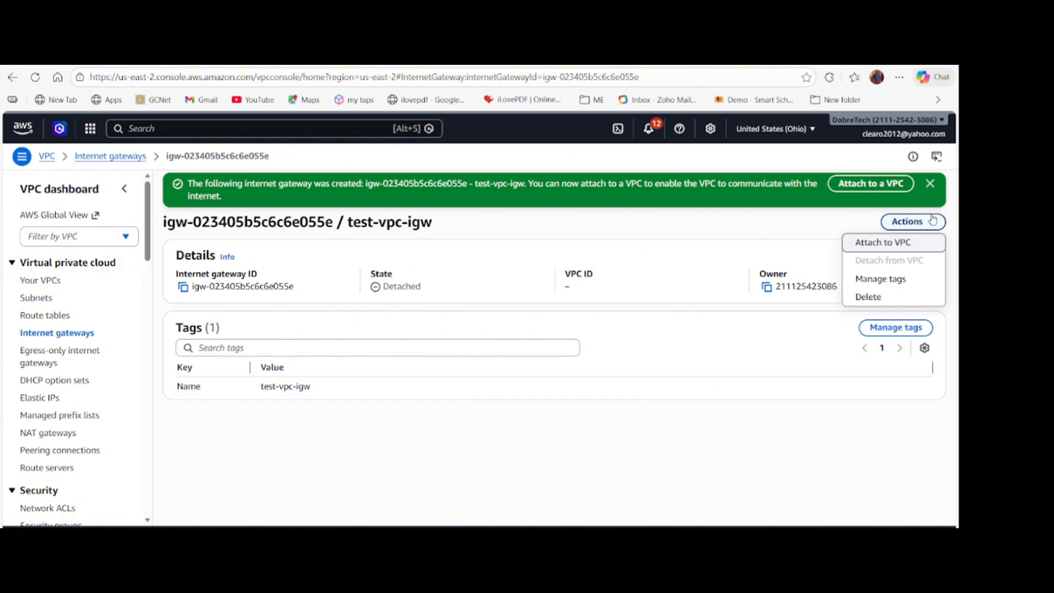
{"action": "left_click", "coordinate": [882, 243]}
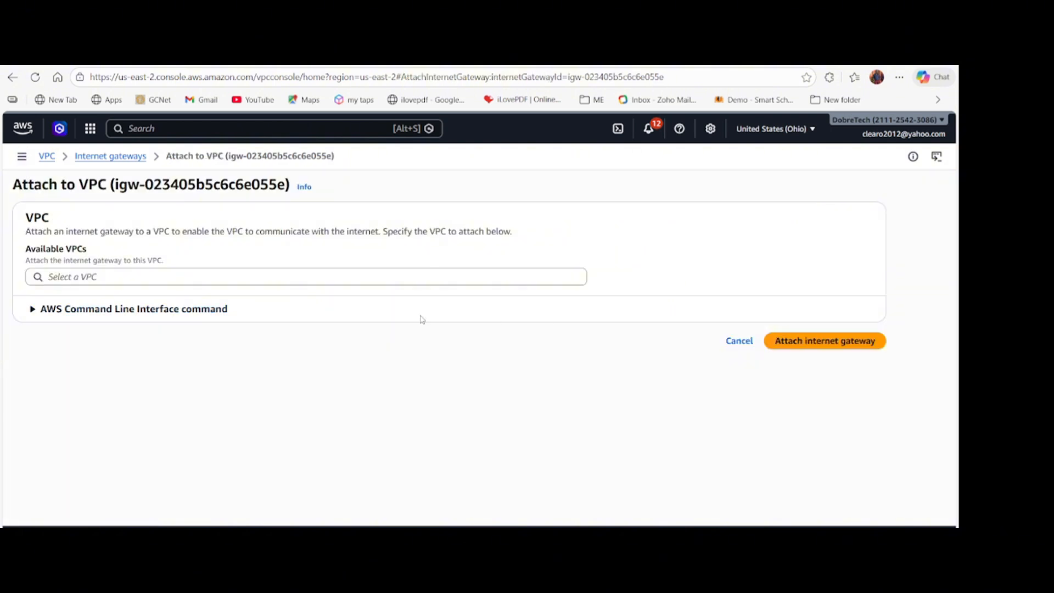
{"action": "left_click", "coordinate": [109, 273]}
{"action": "left_click", "coordinate": [142, 299]}
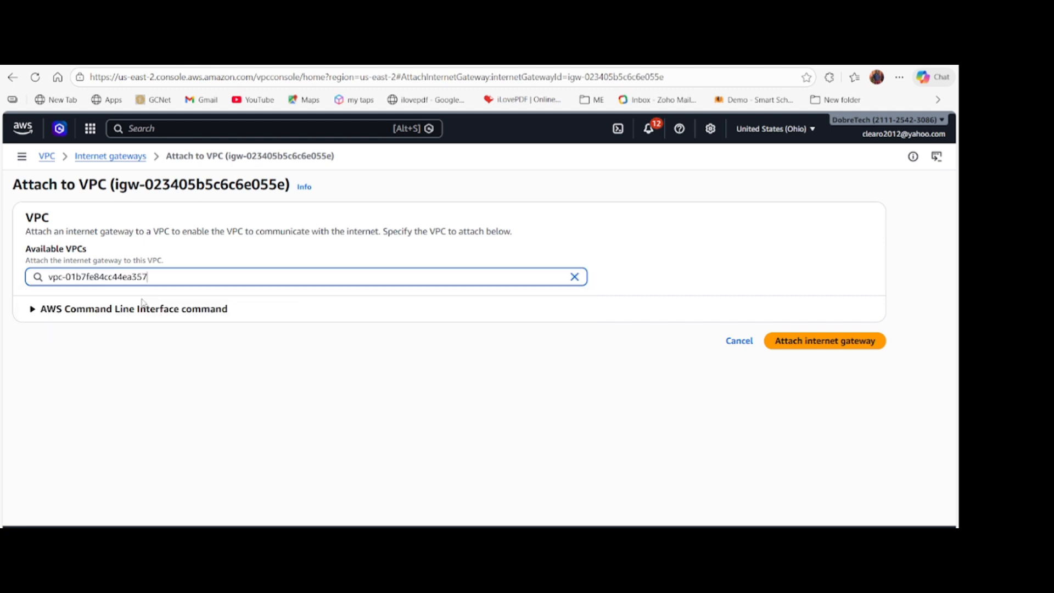
{"action": "left_click", "coordinate": [794, 340]}
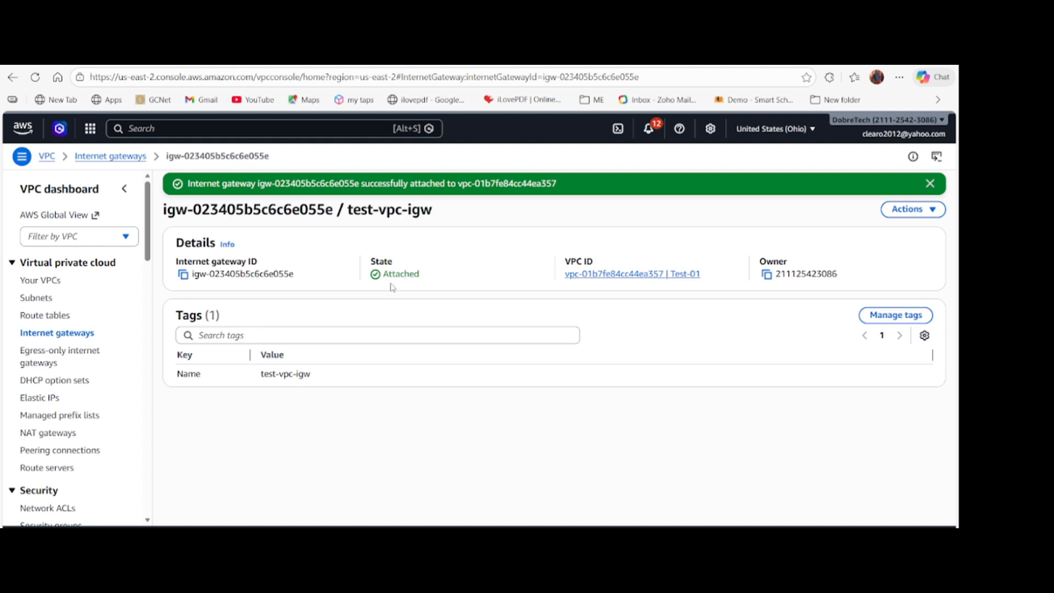
Follow the Test-01 VPC's main route table link, remove the ID filter, and look for that table in the full list
{"action": "left_click", "coordinate": [38, 282]}
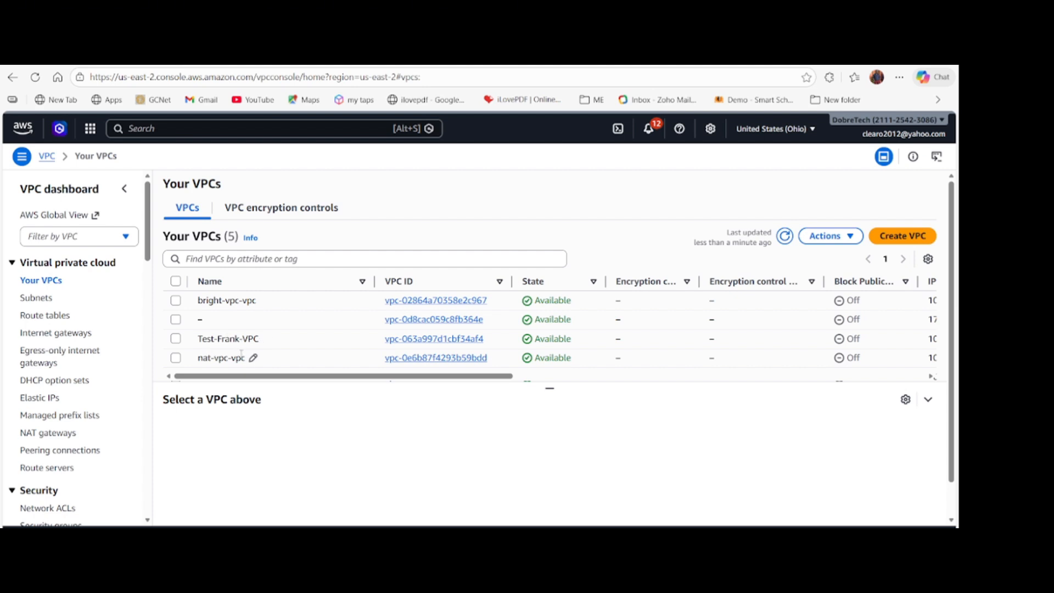
{"action": "scroll", "coordinate": [264, 367], "scroll_direction": "down", "scroll_amount": 1}
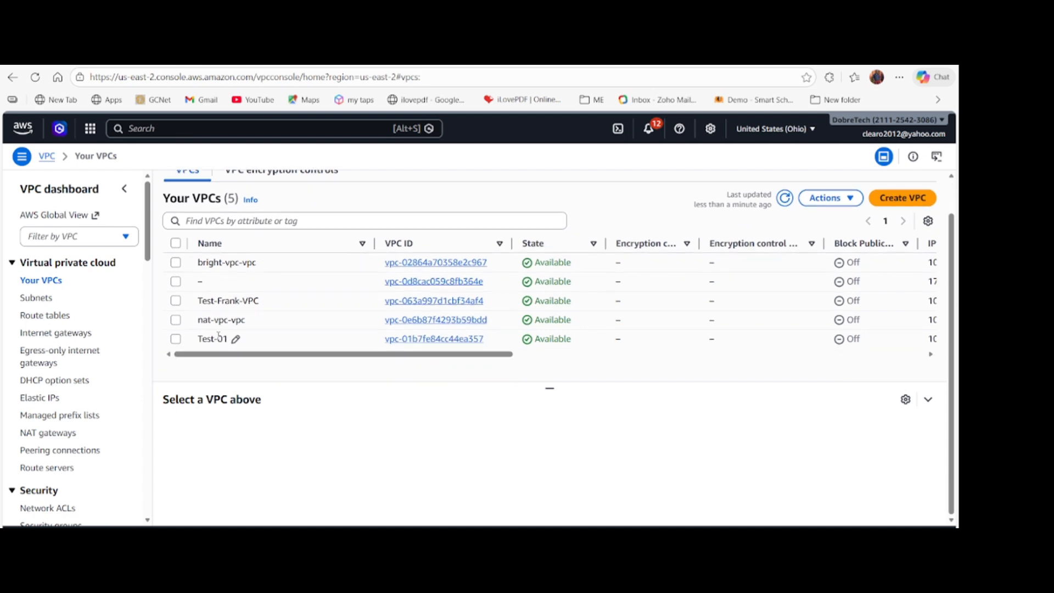
{"action": "left_click", "coordinate": [433, 340]}
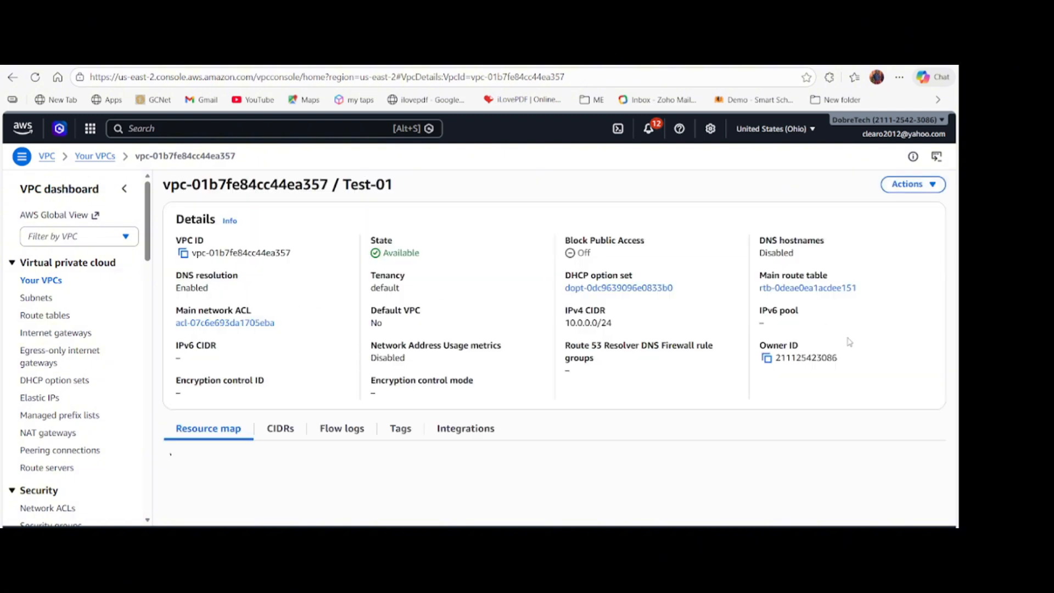
{"action": "left_click", "coordinate": [790, 289]}
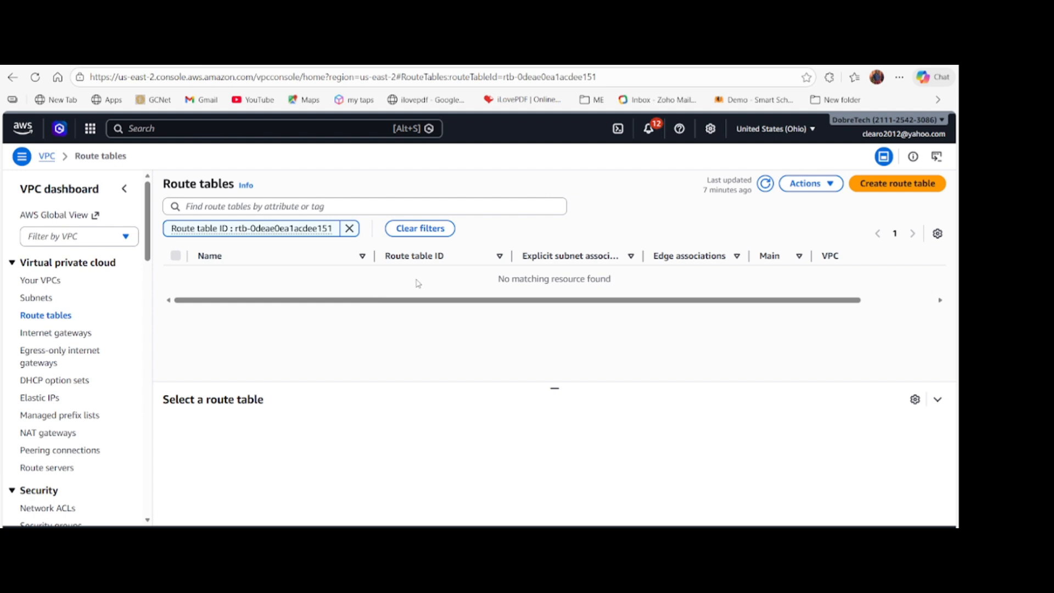
{"action": "left_click", "coordinate": [349, 228]}
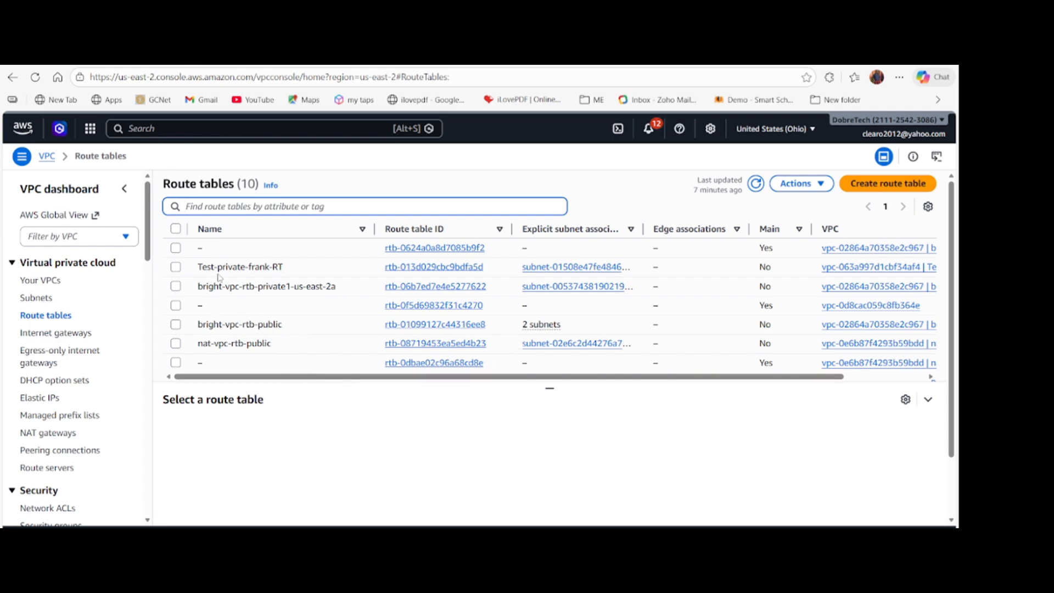
{"action": "scroll", "coordinate": [224, 323], "scroll_direction": "down", "scroll_amount": 2}
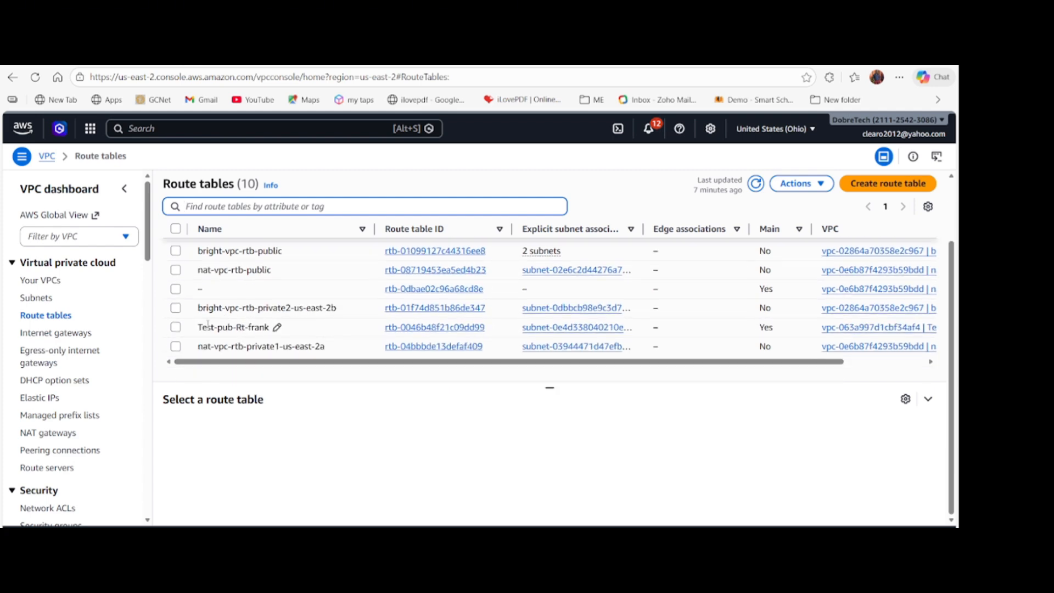
{"action": "scroll", "coordinate": [208, 325], "scroll_direction": "up", "scroll_amount": 2}
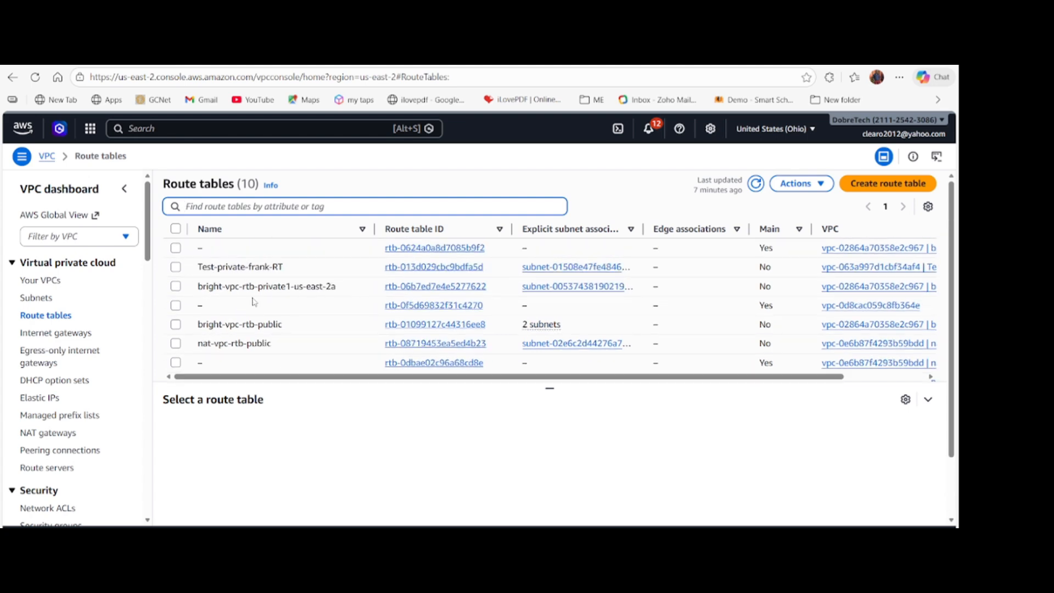
Return to the Test-01 VPC's details, reopen its main route table, and remove the route table ID filter
{"action": "left_click", "coordinate": [36, 283]}
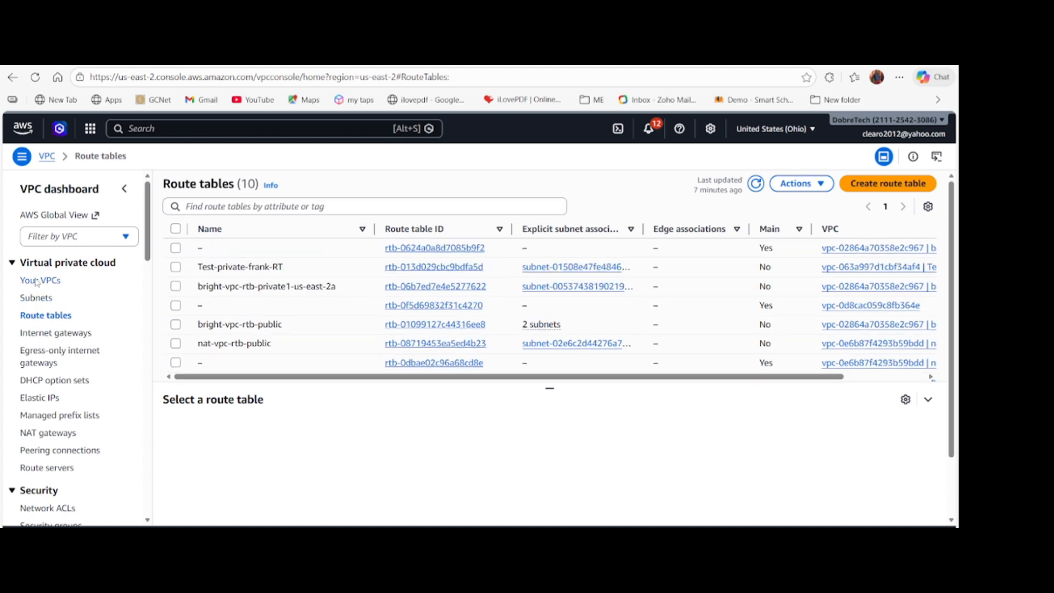
{"action": "scroll", "coordinate": [294, 359], "scroll_direction": "down", "scroll_amount": 1}
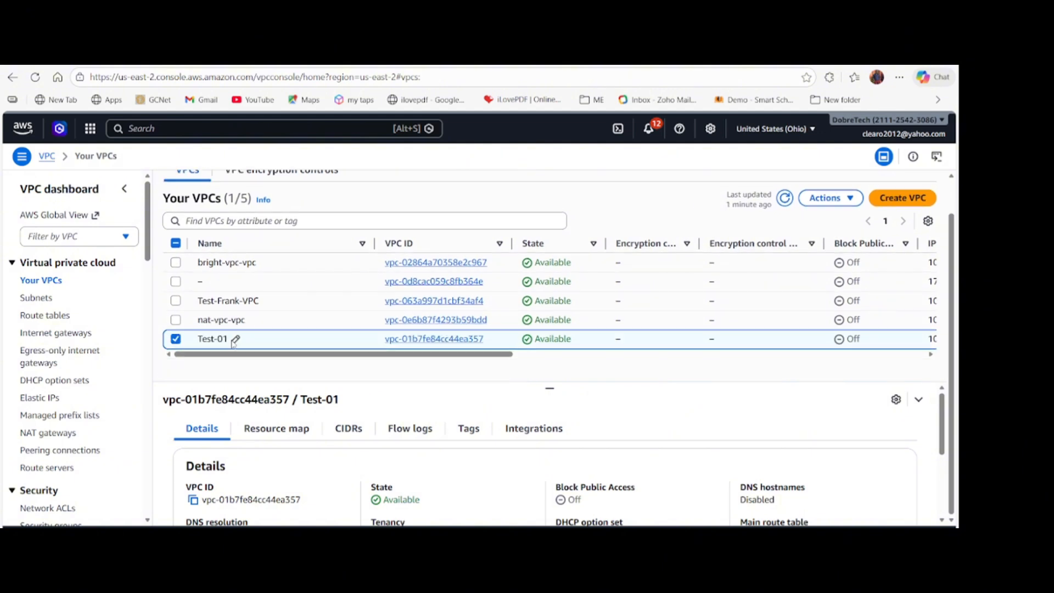
{"action": "left_click", "coordinate": [439, 339]}
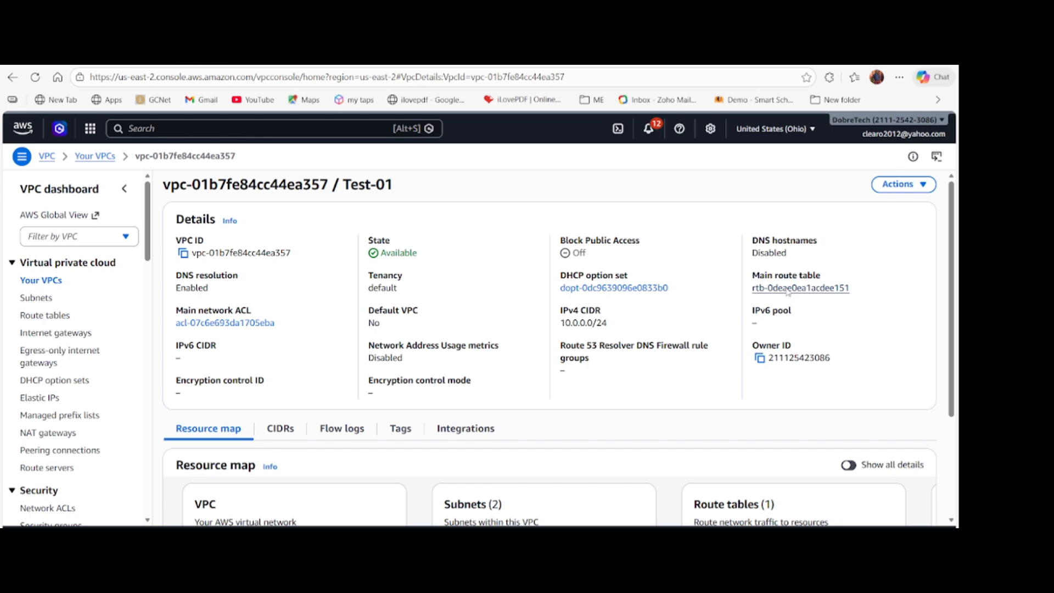
{"action": "left_click", "coordinate": [788, 288]}
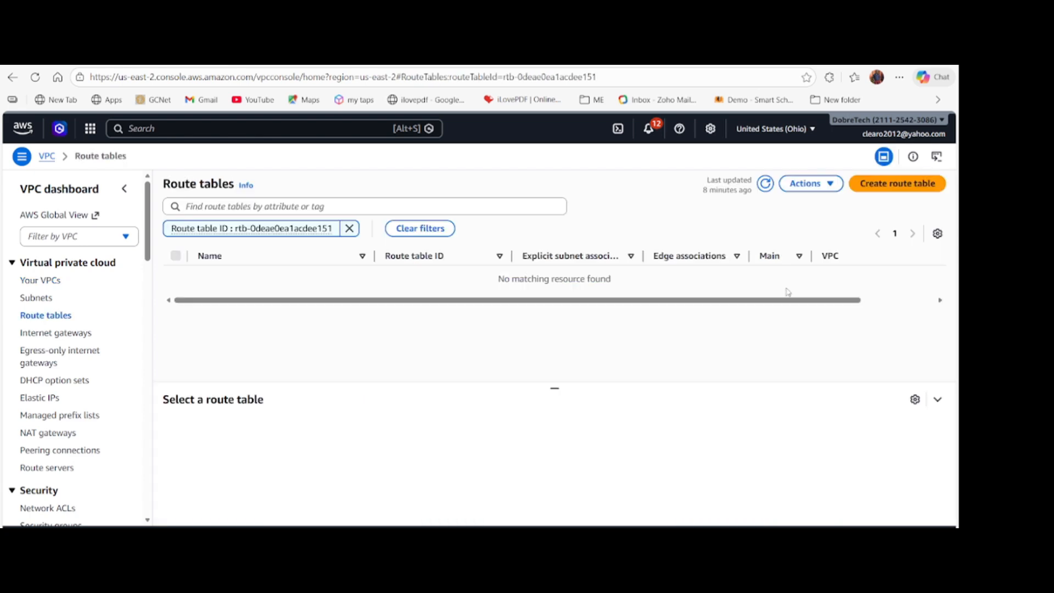
{"action": "left_click", "coordinate": [349, 229]}
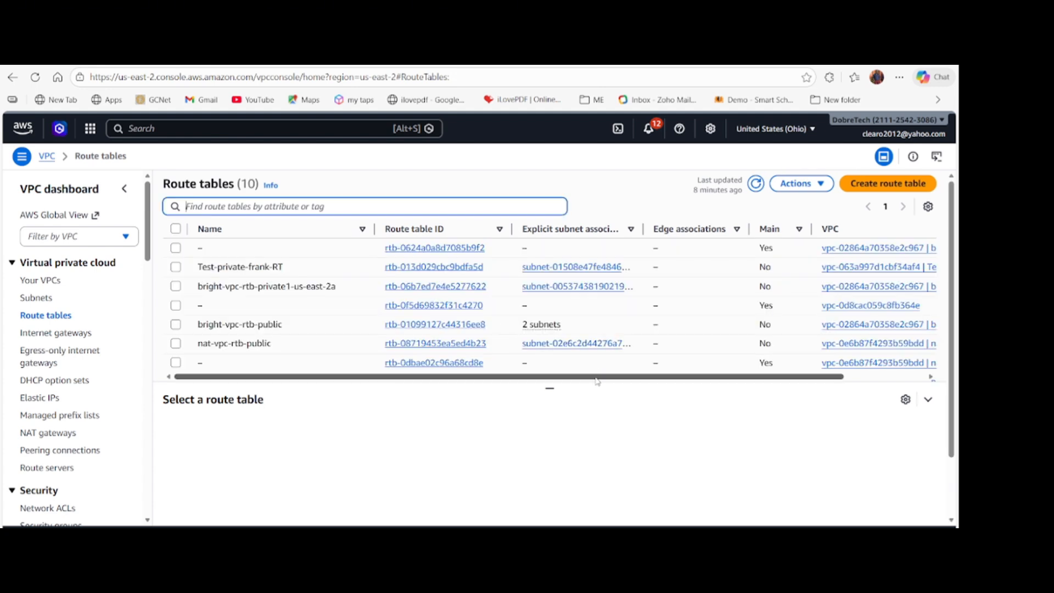
Examine the full route table list and its VPC column for a table belonging to the Test-01 VPC
{"action": "left_click_drag", "start_coordinate": [547, 389], "coordinate": [553, 447]}
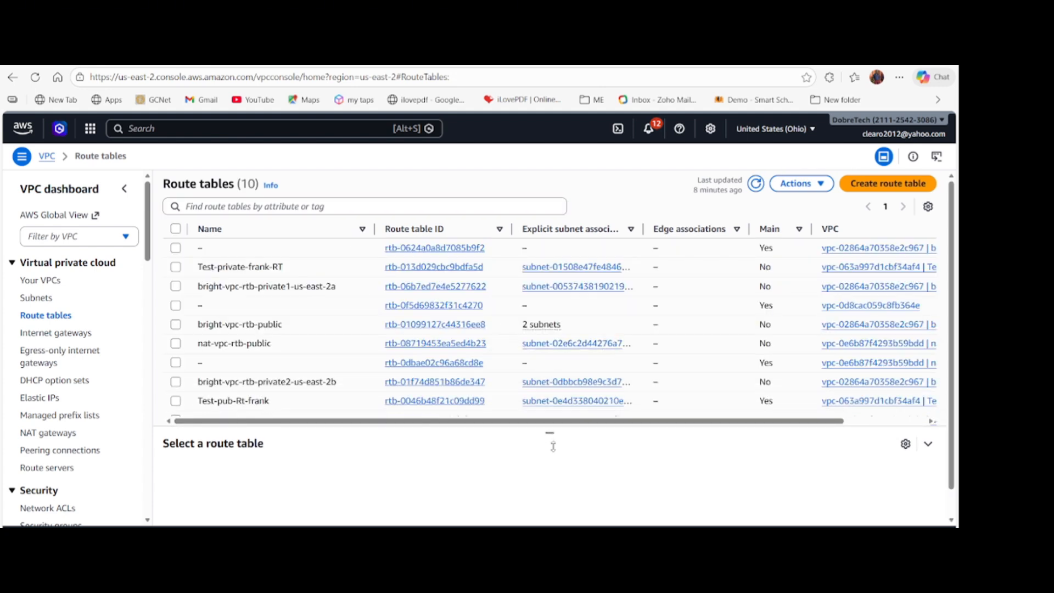
{"action": "scroll", "coordinate": [505, 384], "scroll_direction": "down", "scroll_amount": 2}
{"action": "scroll", "coordinate": [475, 350], "scroll_direction": "up", "scroll_amount": 2}
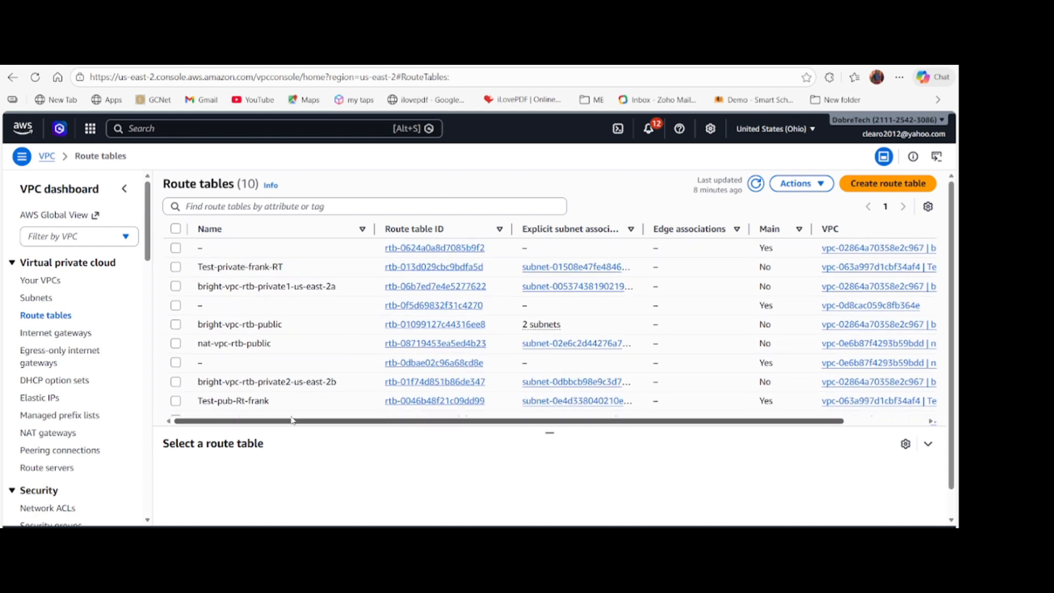
{"action": "left_click", "coordinate": [45, 284]}
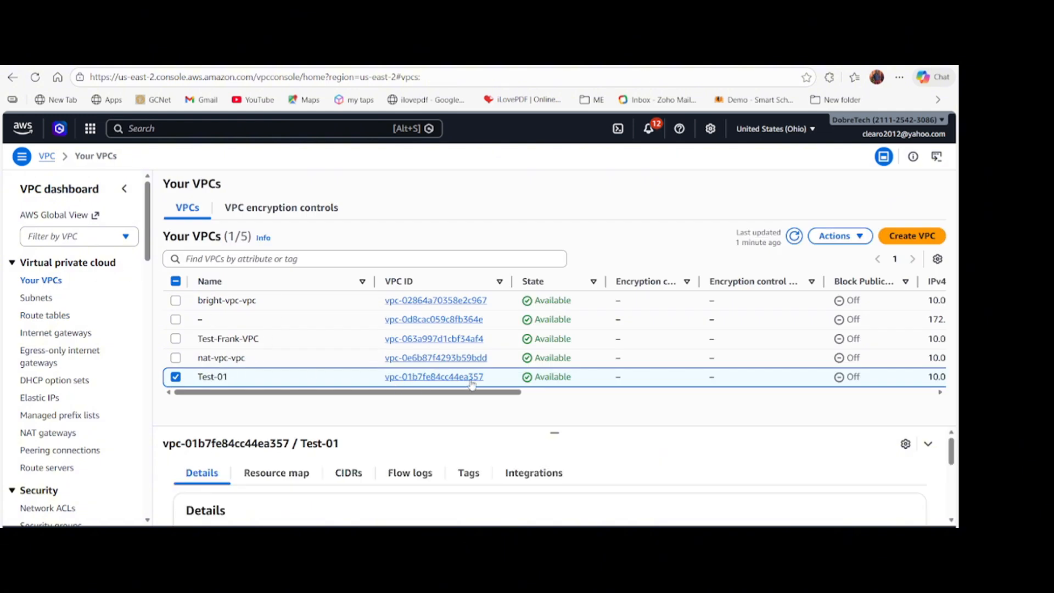
{"action": "left_click", "coordinate": [38, 320]}
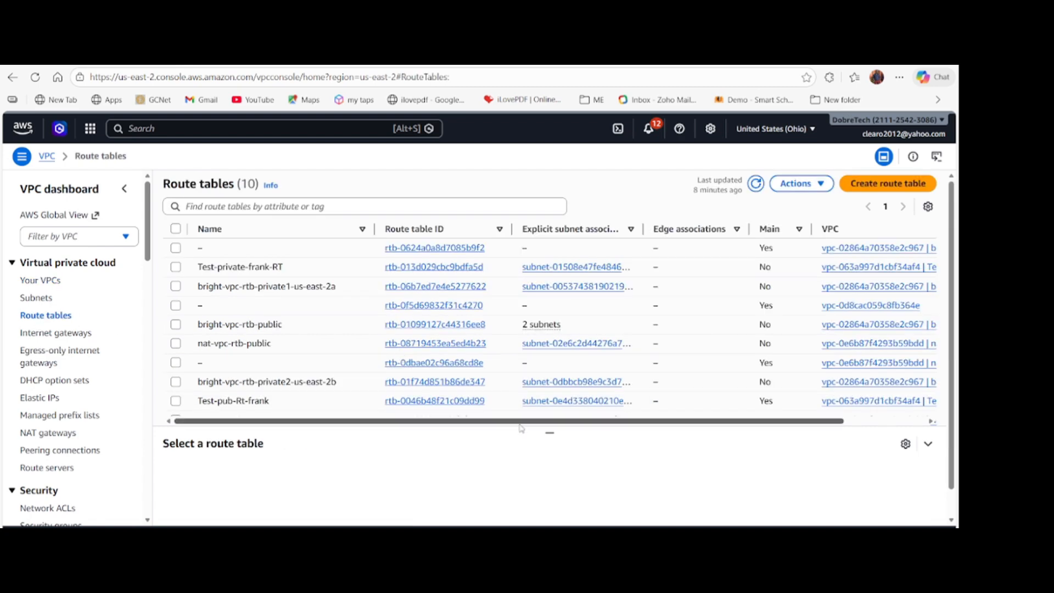
{"action": "left_click_drag", "start_coordinate": [589, 422], "coordinate": [714, 420]}
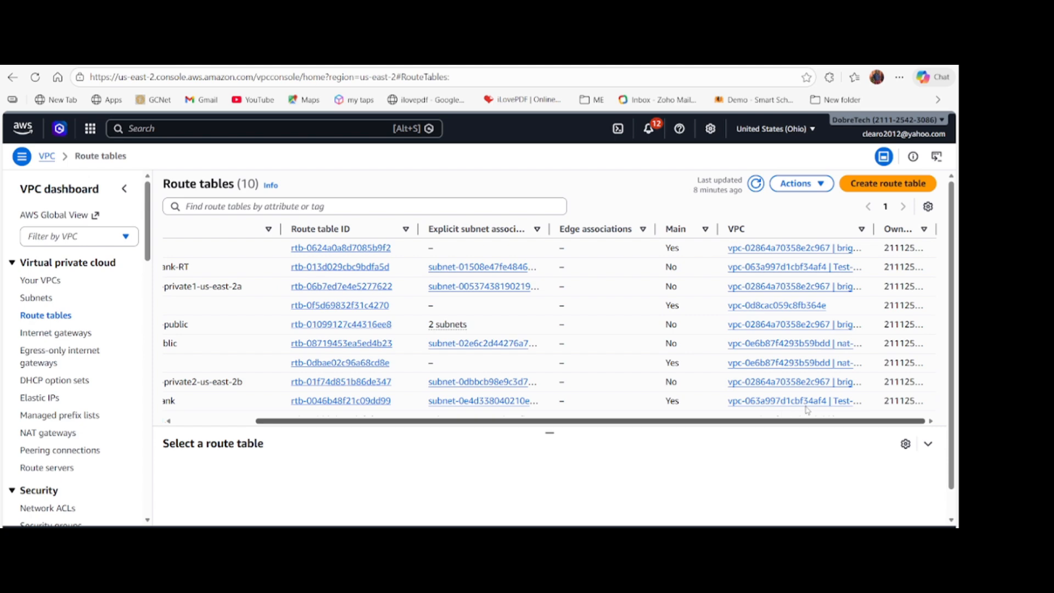
{"action": "left_click_drag", "start_coordinate": [877, 226], "coordinate": [895, 228]}
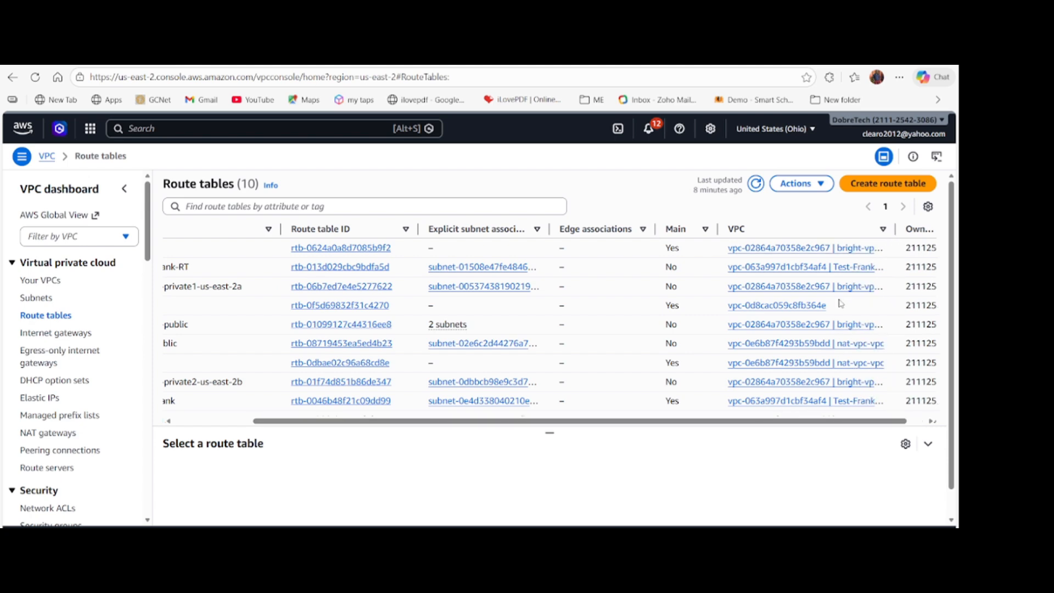
{"action": "scroll", "coordinate": [828, 321], "scroll_direction": "down", "scroll_amount": 1}
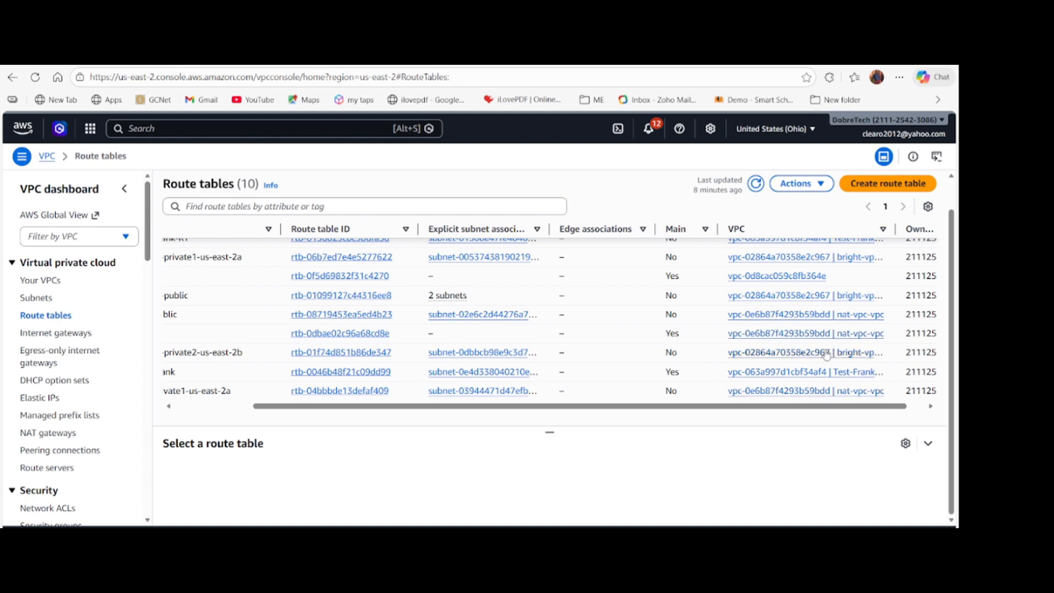
{"action": "scroll", "coordinate": [826, 355], "scroll_direction": "up", "scroll_amount": 1}
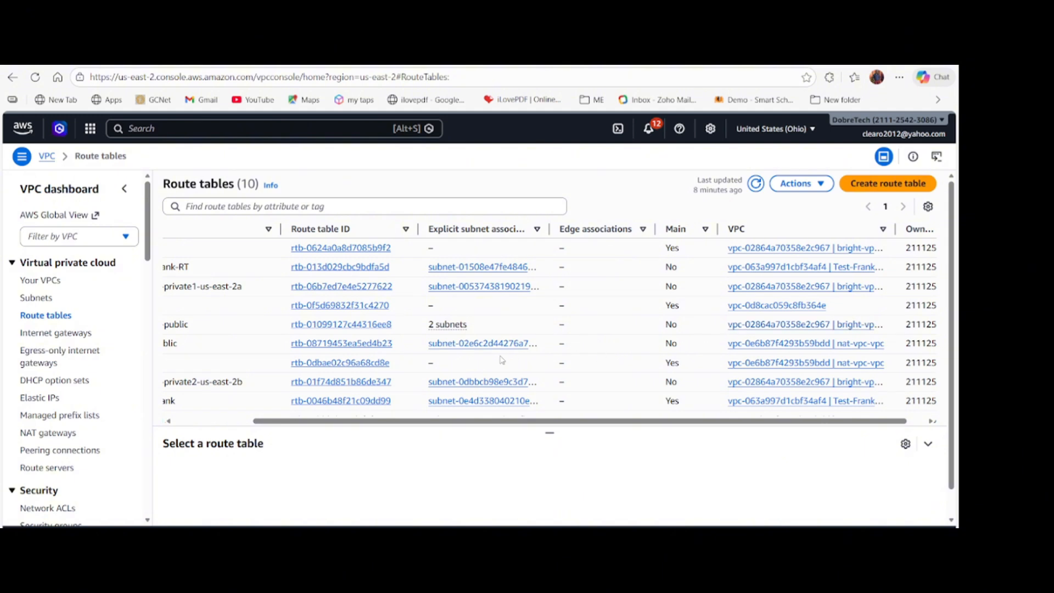
{"action": "scroll", "coordinate": [384, 357], "scroll_direction": "down", "scroll_amount": 1}
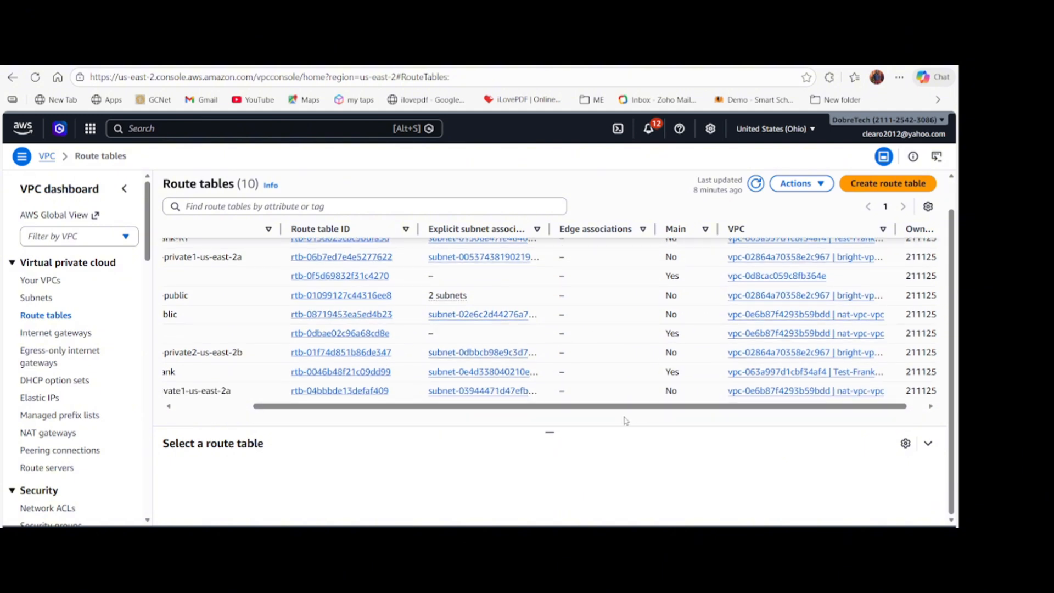
{"action": "left_click_drag", "start_coordinate": [626, 417], "coordinate": [447, 418]}
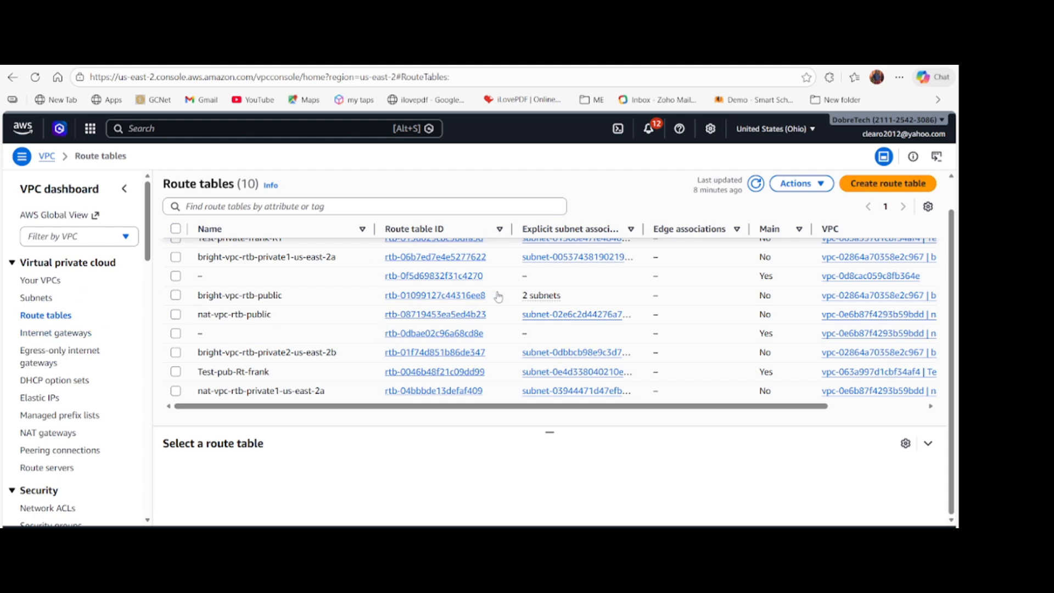
Create a route table named test-rt in the Test-01 VPC
{"action": "left_click", "coordinate": [875, 186]}
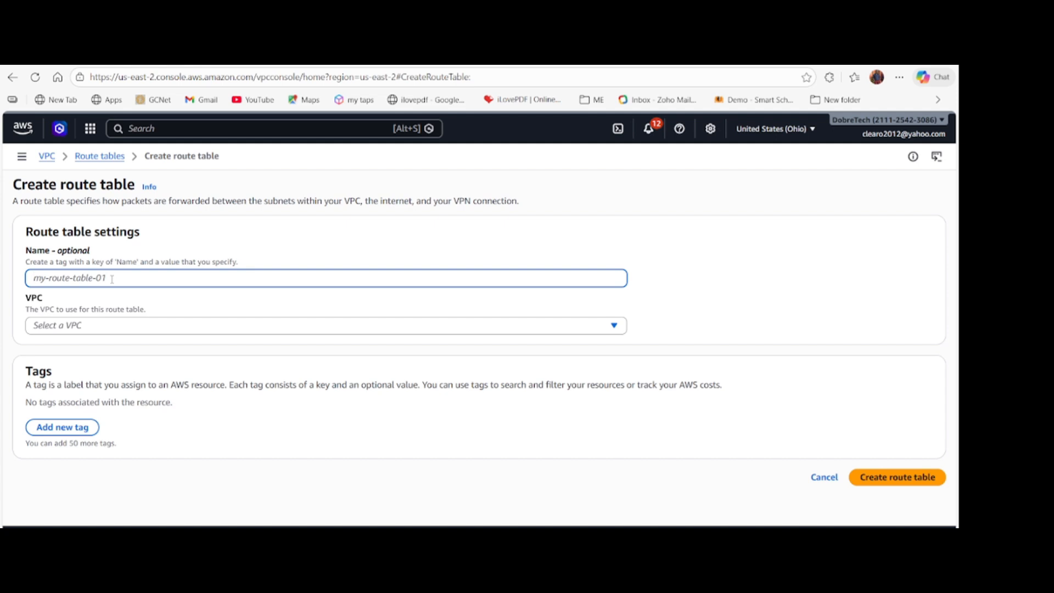
{"action": "type", "text": "test-rt"}
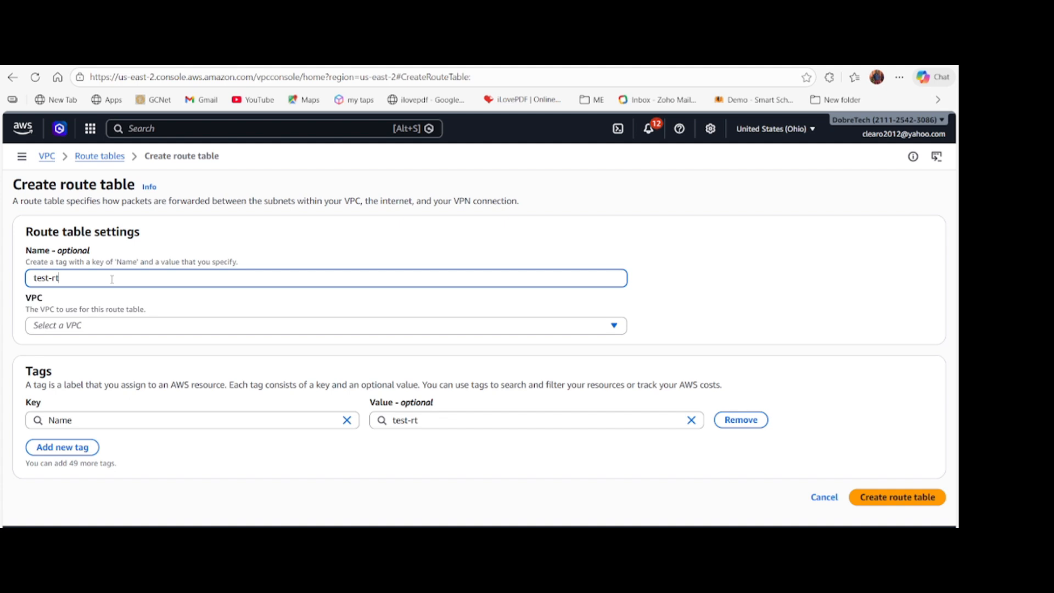
{"action": "left_click", "coordinate": [77, 328]}
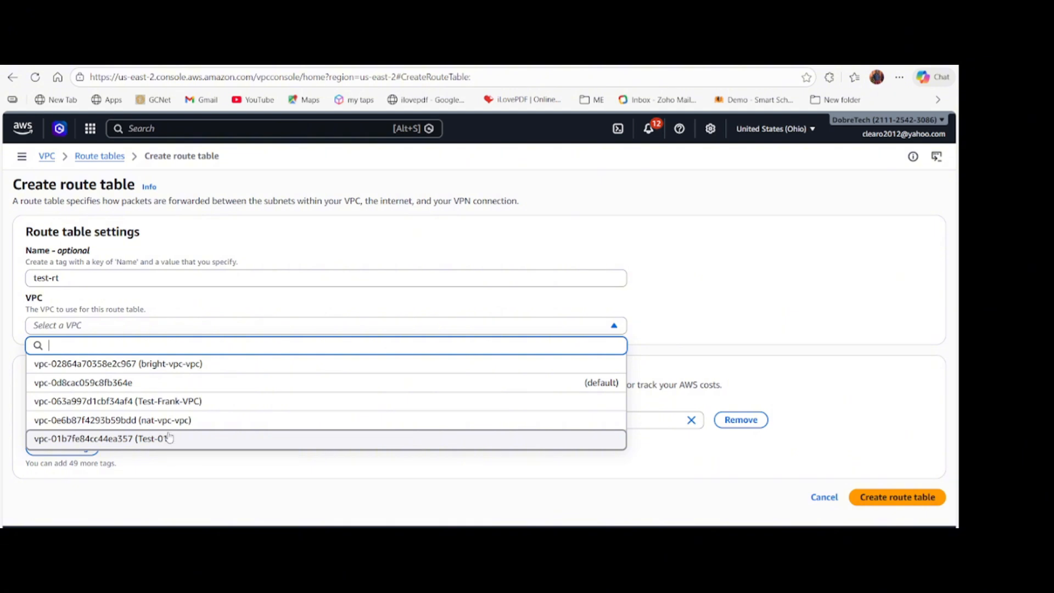
{"action": "left_click", "coordinate": [132, 439]}
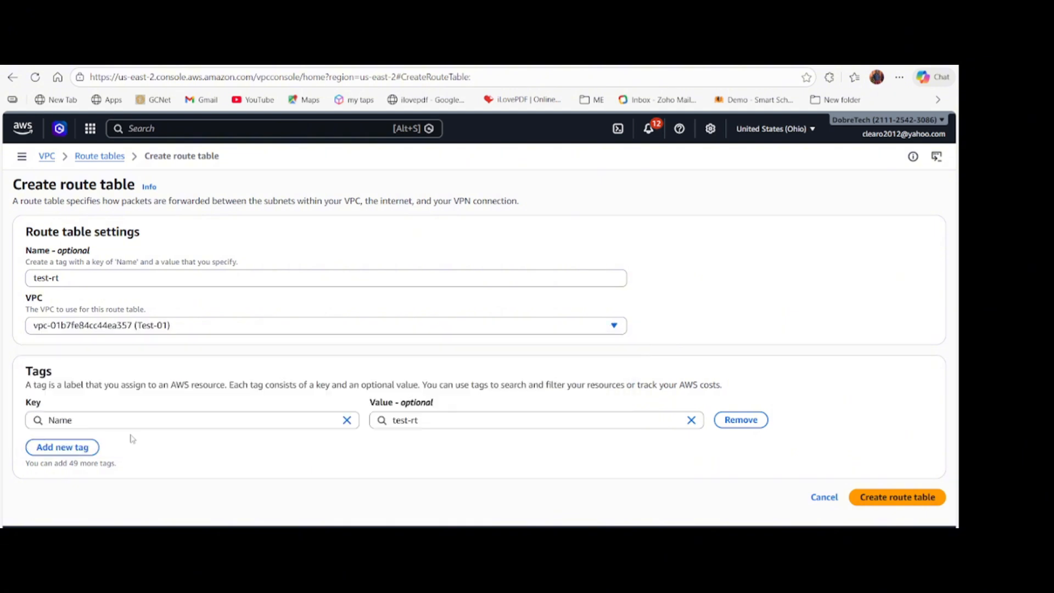
{"action": "left_click", "coordinate": [871, 497]}
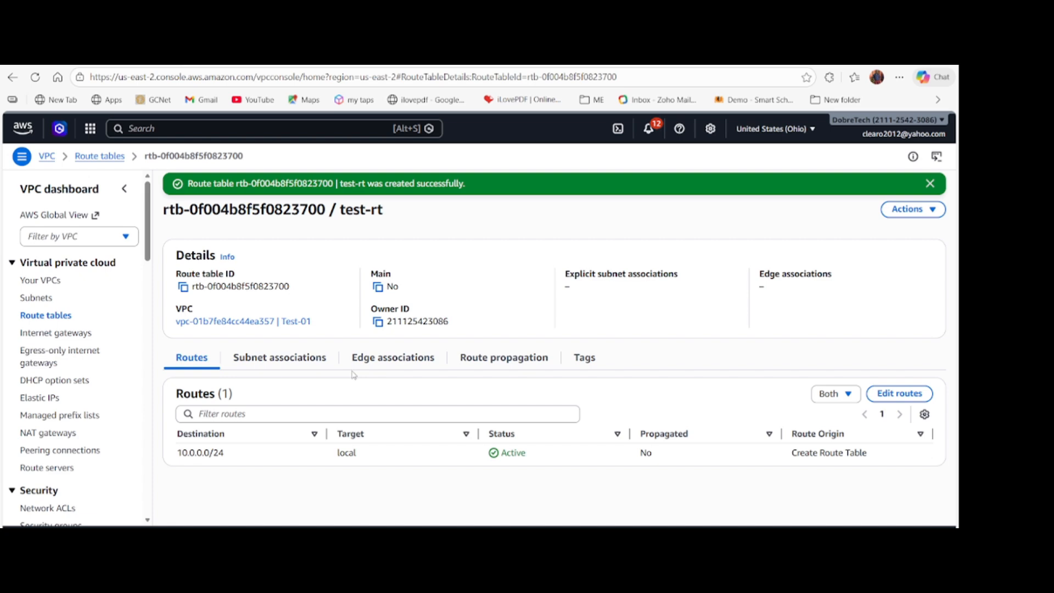
{"action": "left_click", "coordinate": [927, 210]}
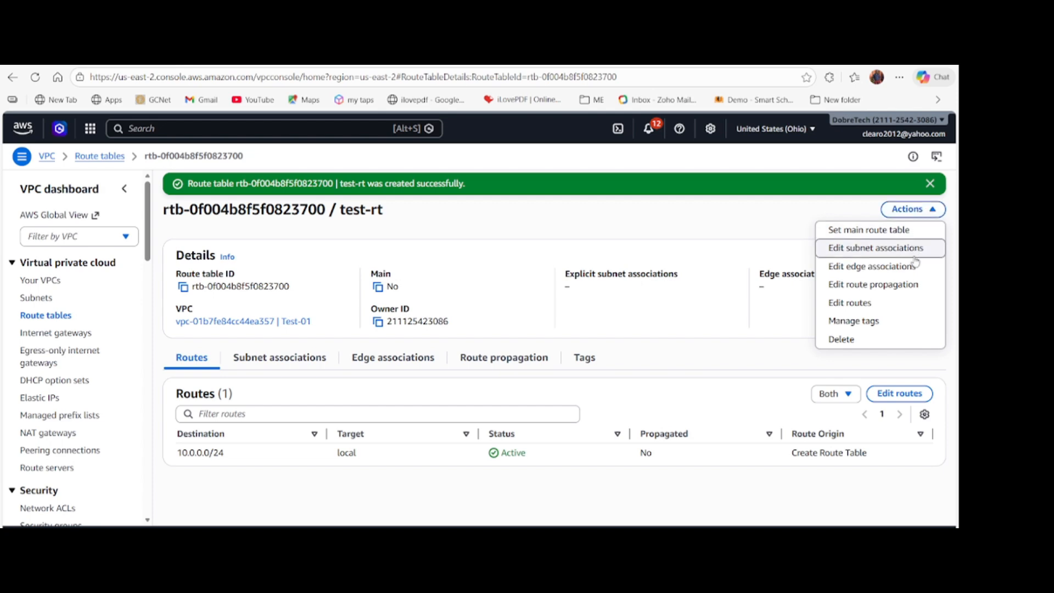
{"action": "left_click", "coordinate": [861, 304]}
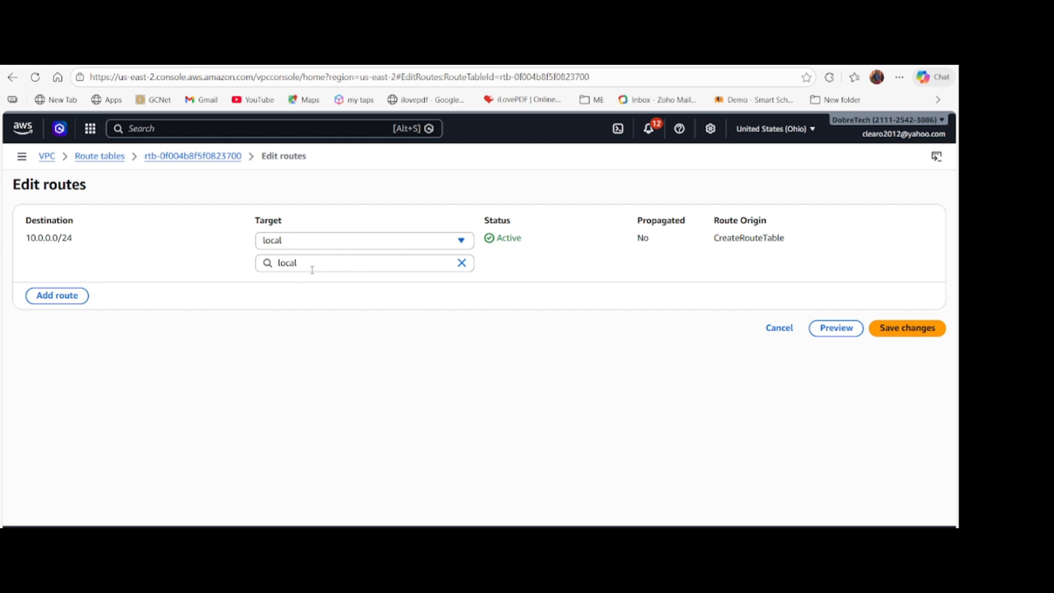
{"action": "left_click", "coordinate": [778, 328]}
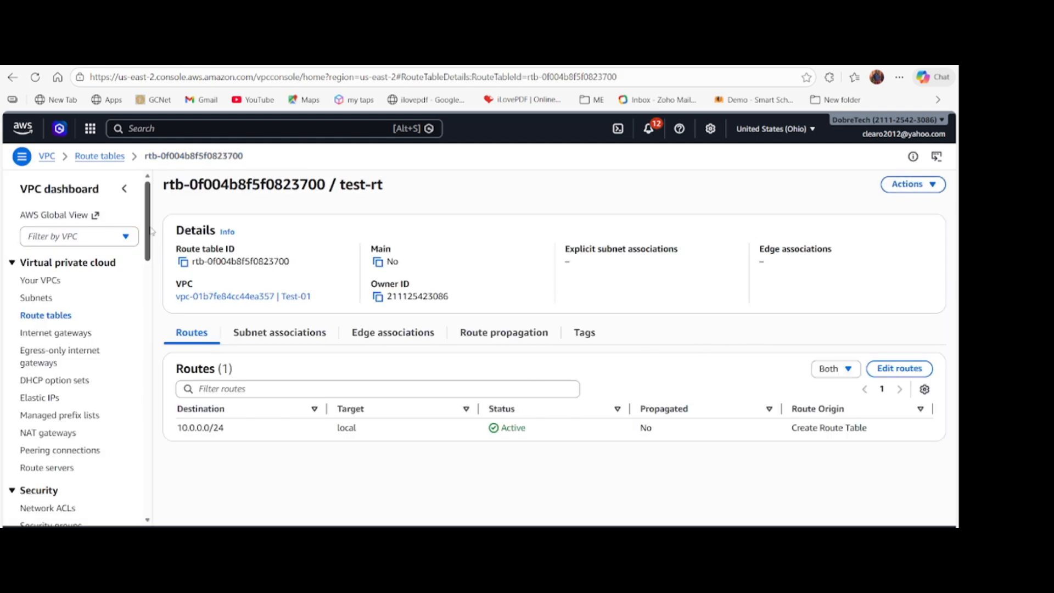
Create another route table named test-rt-public in the Test-01 VPC
{"action": "left_click", "coordinate": [28, 317]}
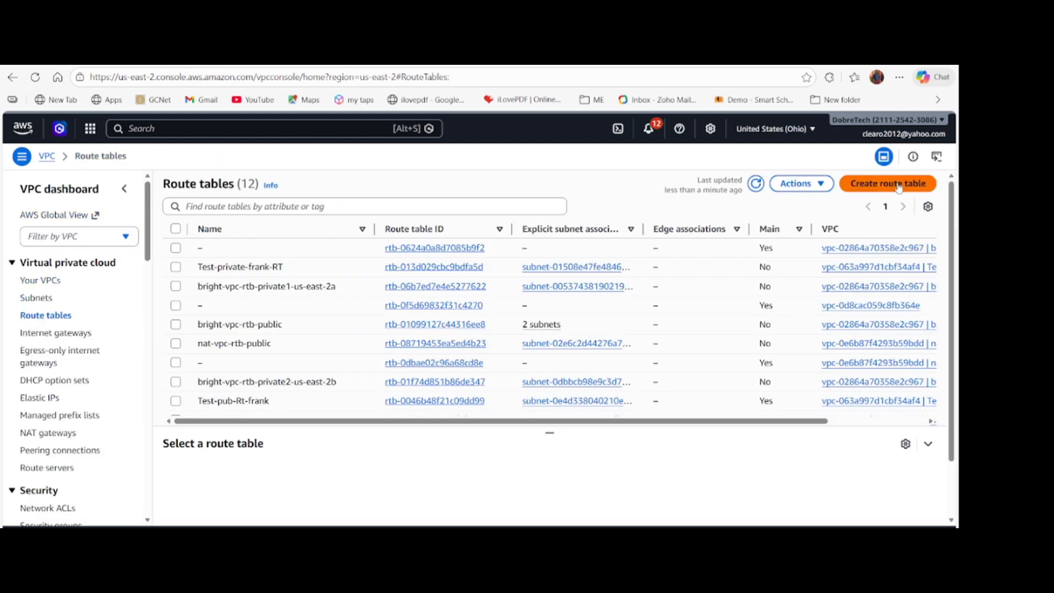
{"action": "left_click", "coordinate": [895, 185]}
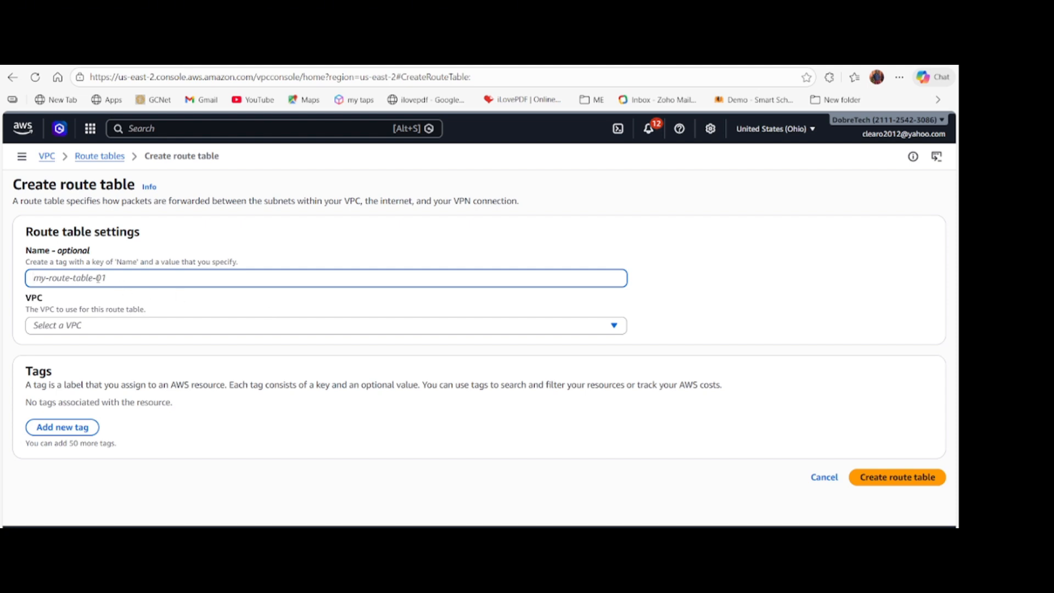
{"action": "type", "text": "tes"}
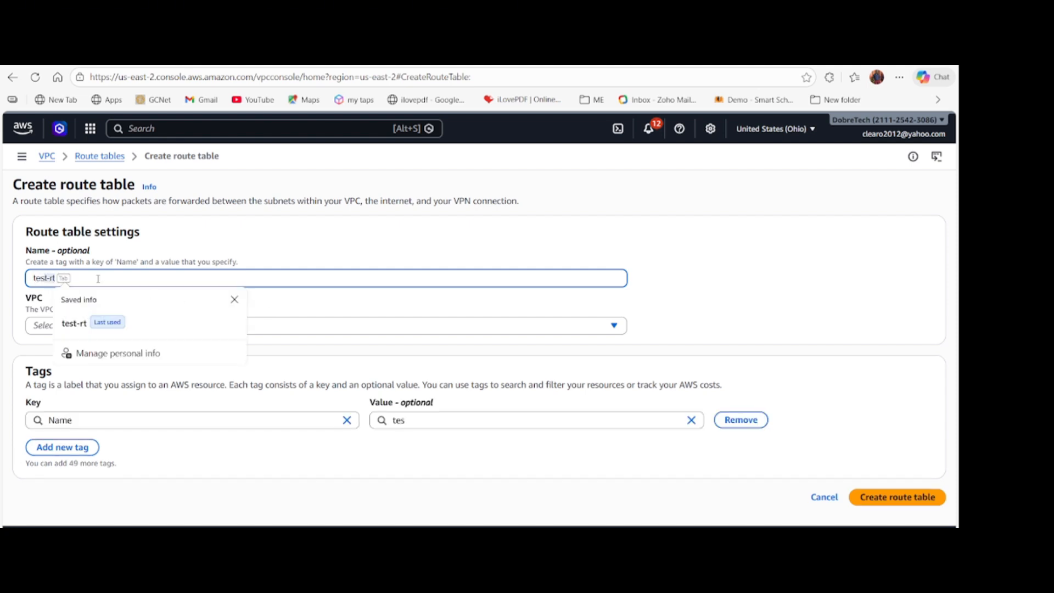
{"action": "type", "text": "t-rt"}
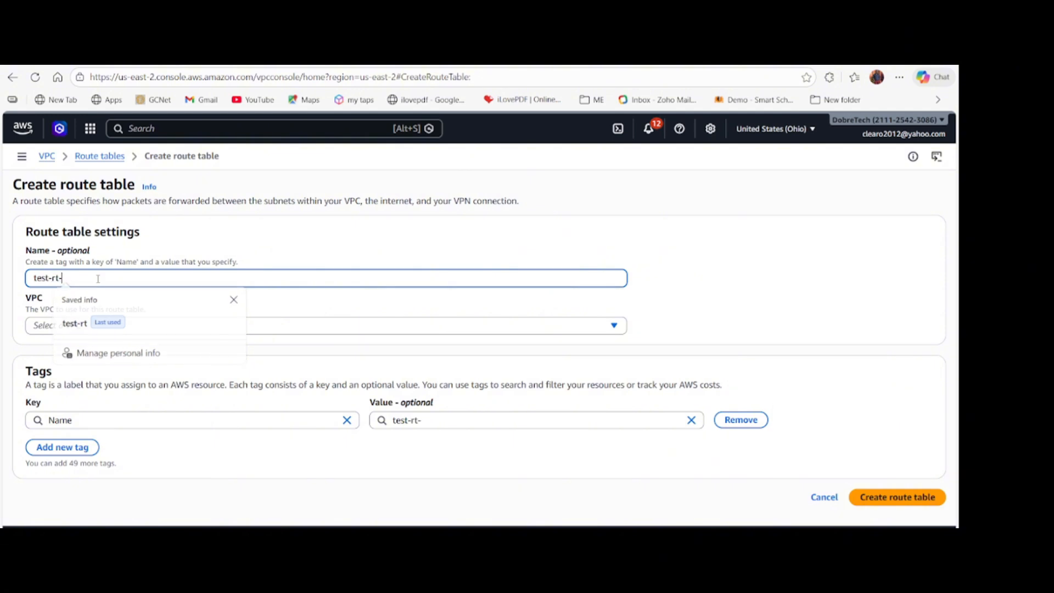
{"action": "type", "text": "-pub"}
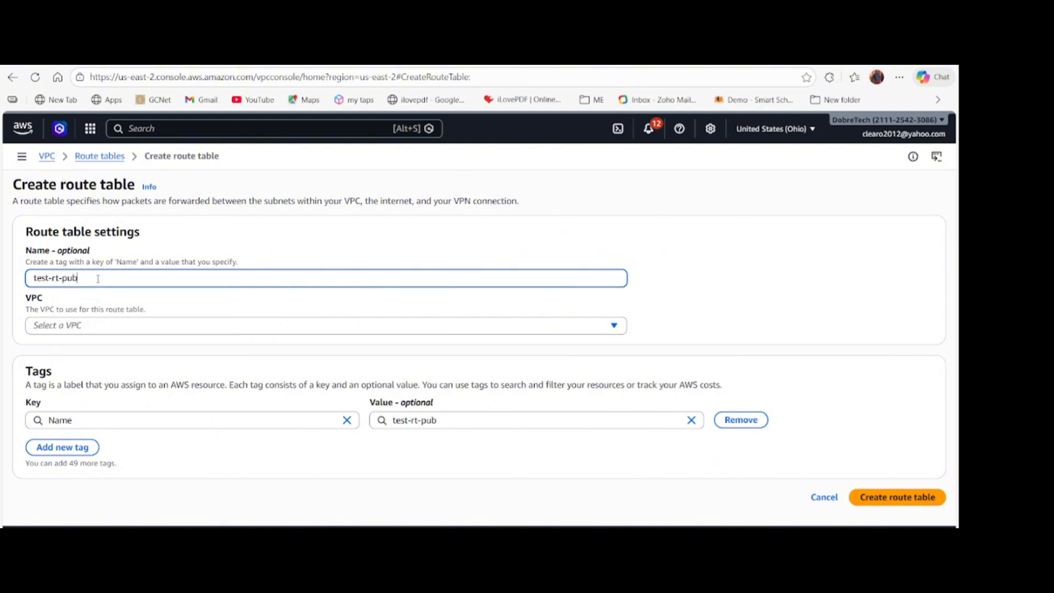
{"action": "type", "text": "lic"}
{"action": "left_click", "coordinate": [56, 327]}
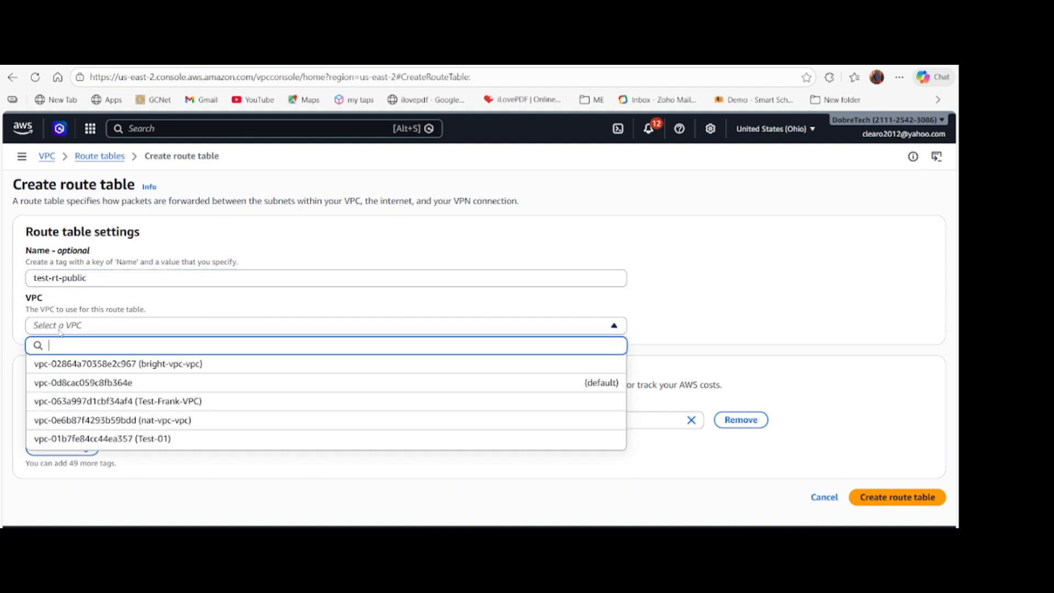
{"action": "left_click", "coordinate": [143, 439]}
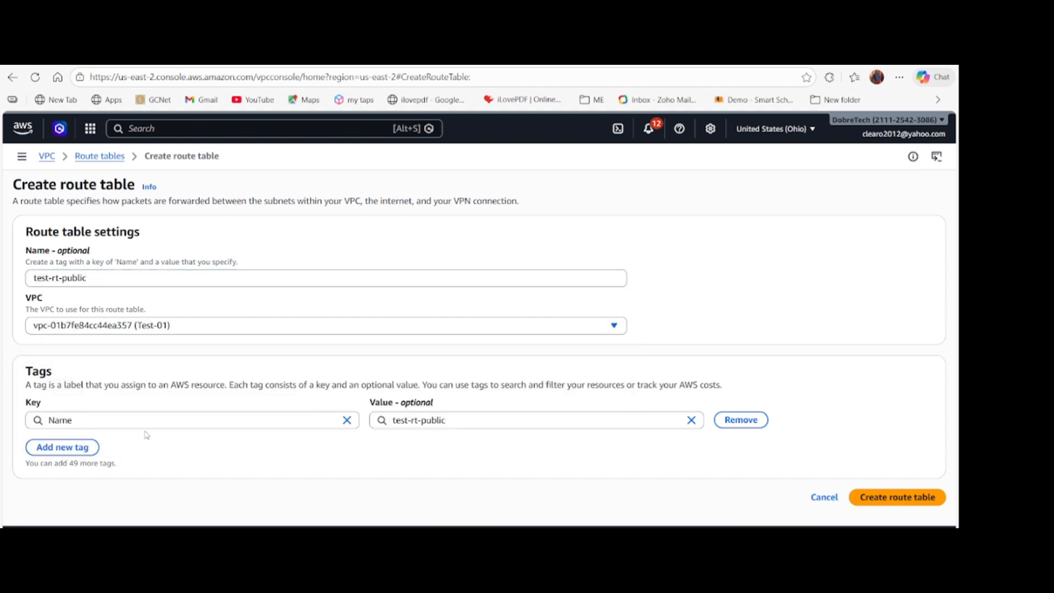
{"action": "left_click", "coordinate": [897, 498]}
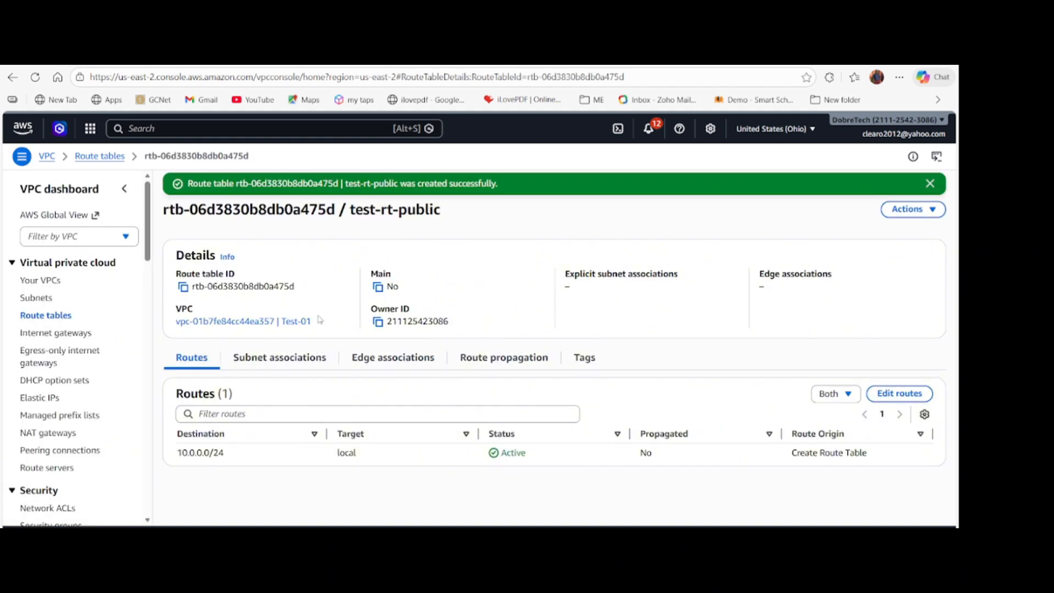
Add a 0.0.0.0/0 route targeting the test-vpc-igw internet gateway to test-rt-public and save the routes
{"action": "left_click", "coordinate": [873, 394]}
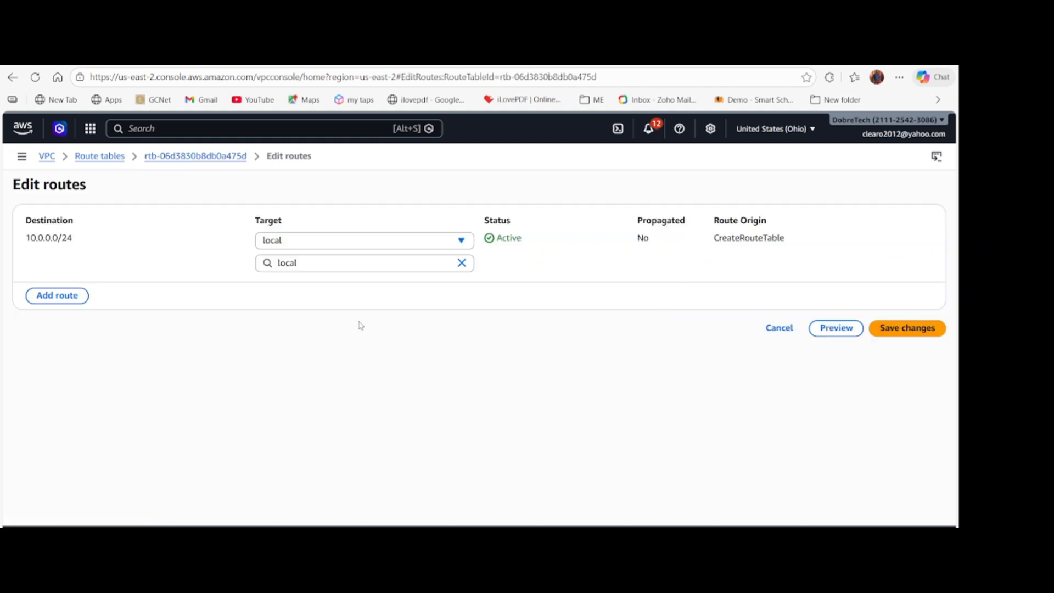
{"action": "left_click", "coordinate": [276, 264]}
{"action": "left_click", "coordinate": [184, 268]}
{"action": "left_click", "coordinate": [57, 296]}
{"action": "left_click", "coordinate": [98, 285]}
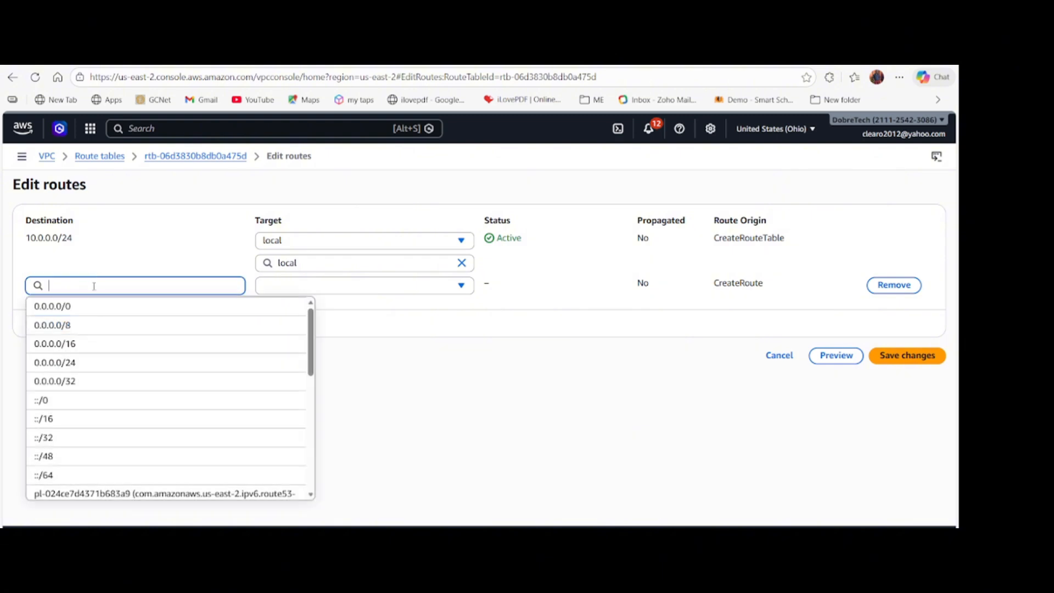
{"action": "left_click", "coordinate": [82, 306]}
{"action": "left_click", "coordinate": [308, 286]}
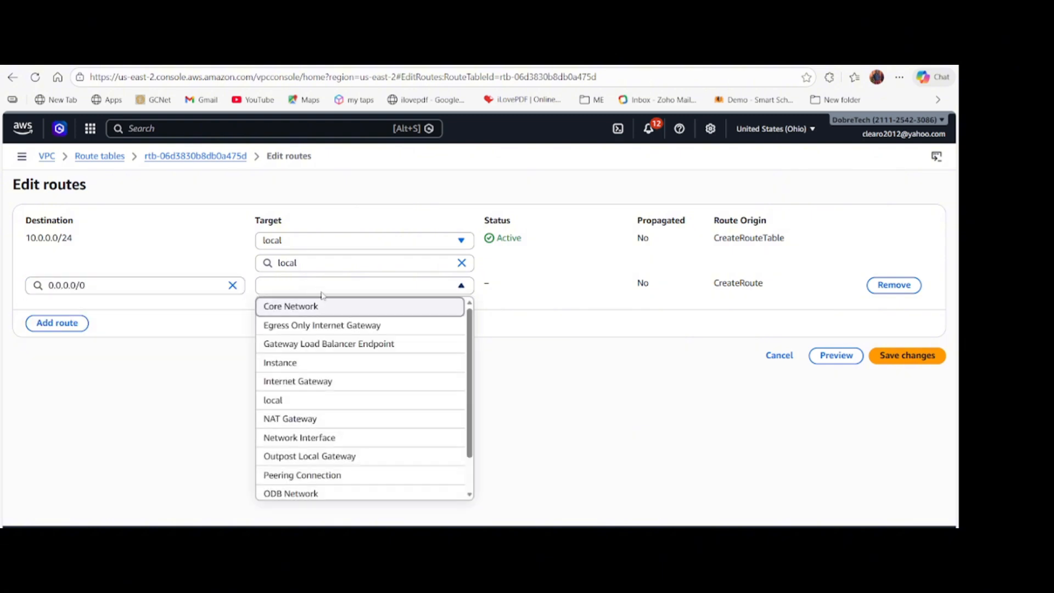
{"action": "left_click", "coordinate": [290, 381]}
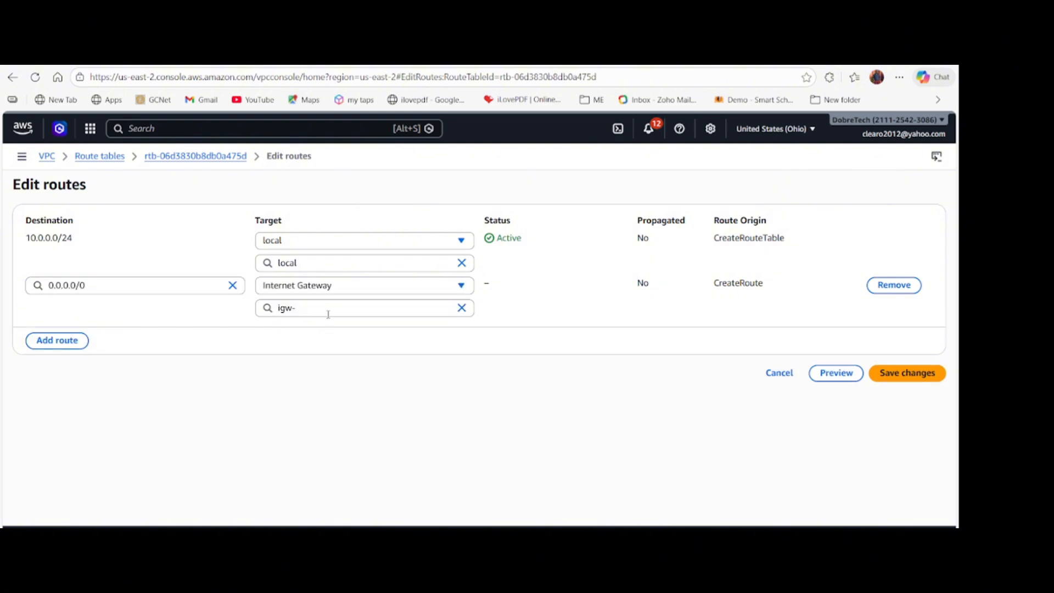
{"action": "left_click", "coordinate": [329, 308]}
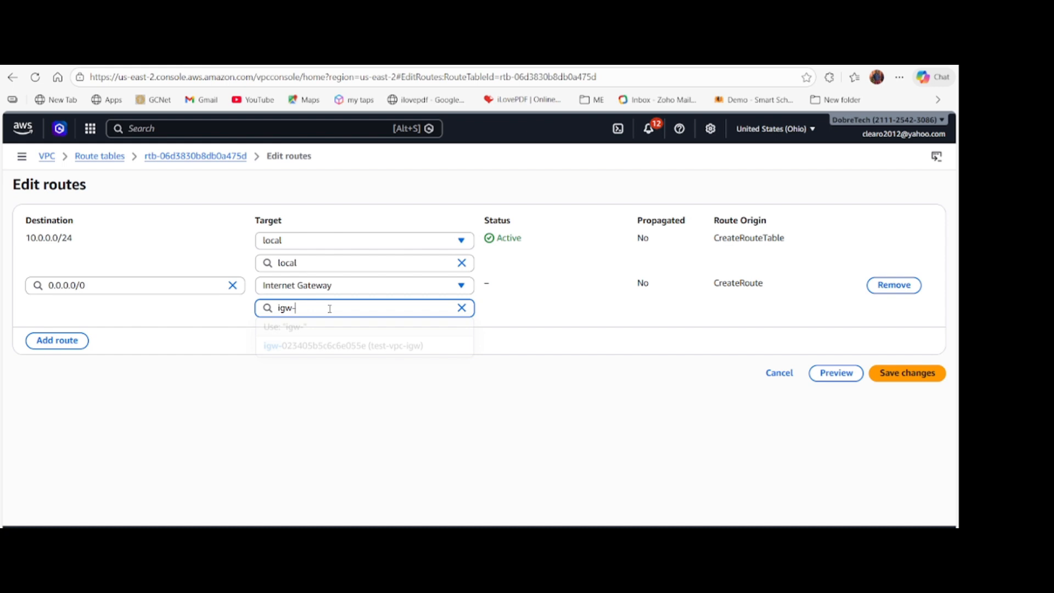
{"action": "left_click", "coordinate": [338, 348]}
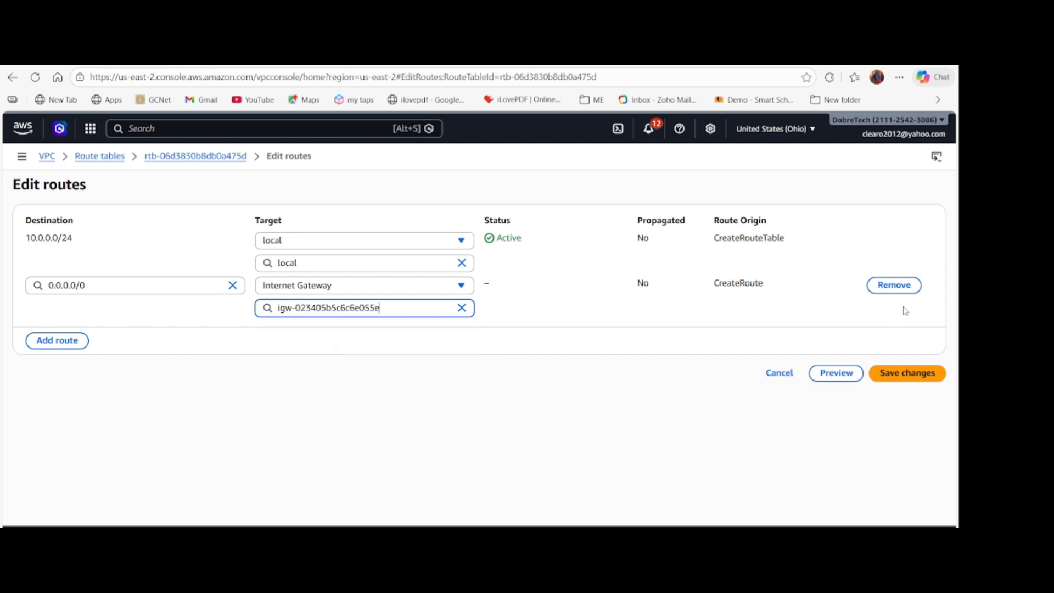
{"action": "left_click", "coordinate": [908, 373]}
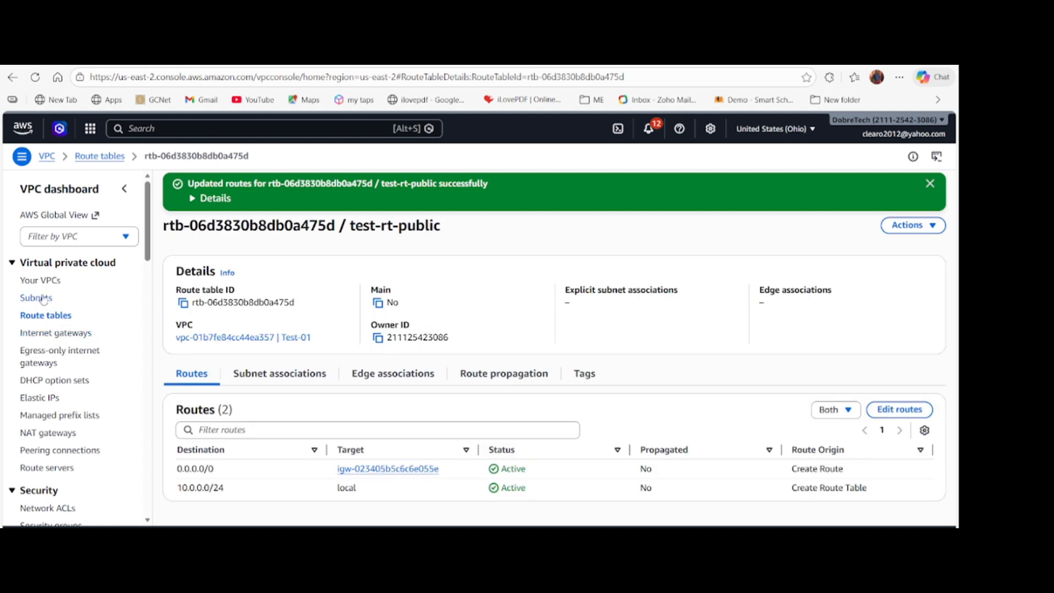
Examine the Test-01 VPC's resource map for the route tables its private and public subnets connect to
{"action": "left_click", "coordinate": [56, 286]}
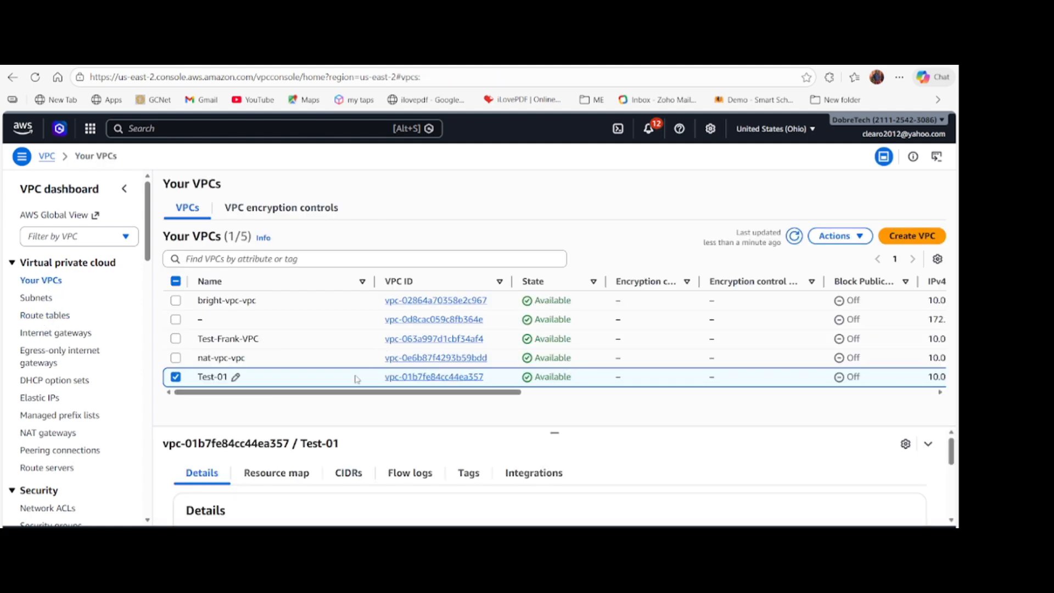
{"action": "left_click", "coordinate": [276, 472]}
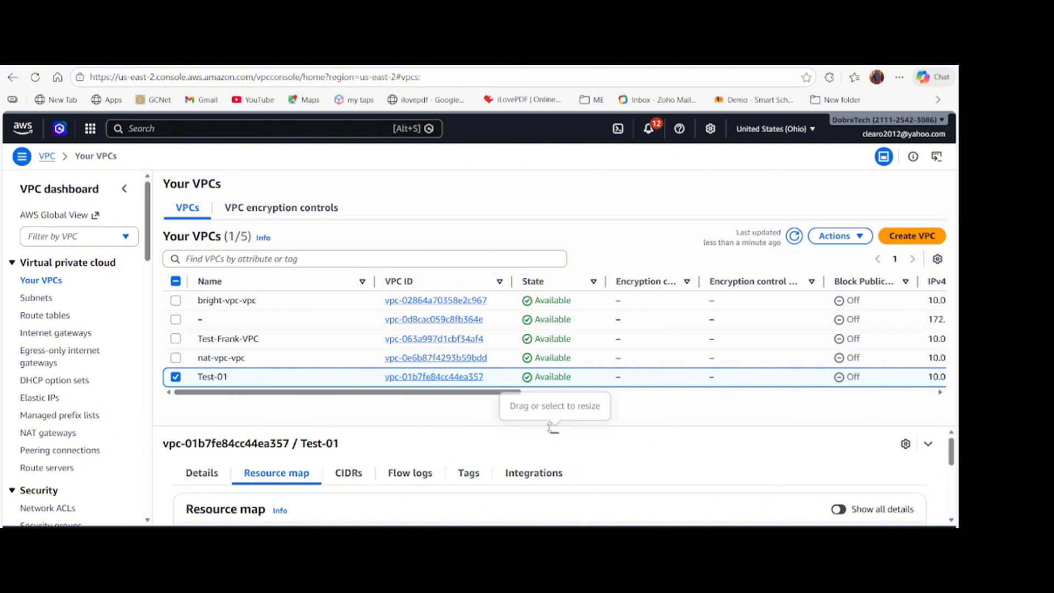
{"action": "left_click_drag", "start_coordinate": [553, 433], "coordinate": [550, 333]}
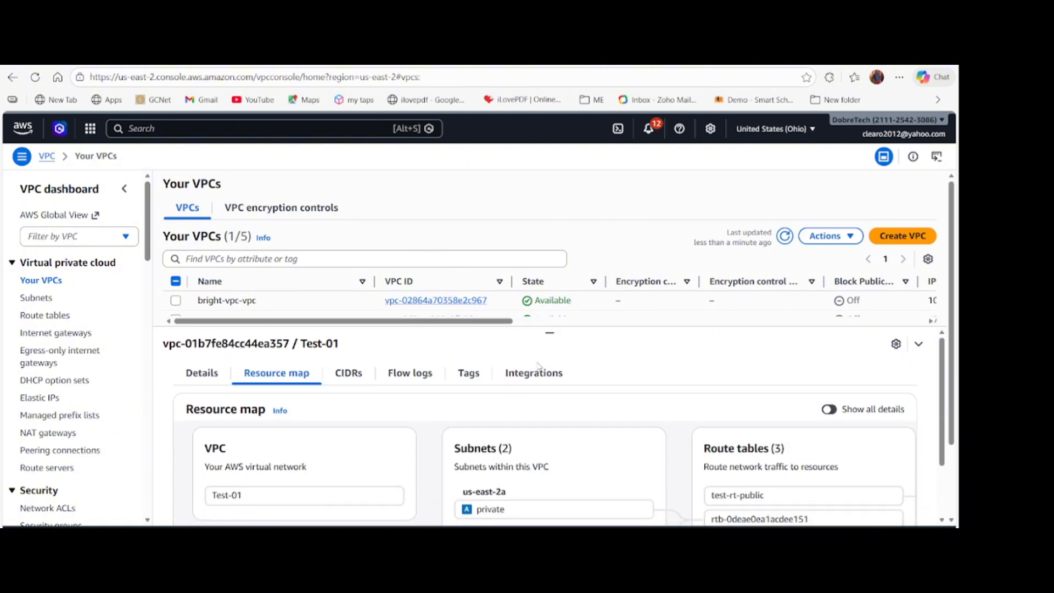
{"action": "scroll", "coordinate": [541, 379], "scroll_direction": "down", "scroll_amount": 5}
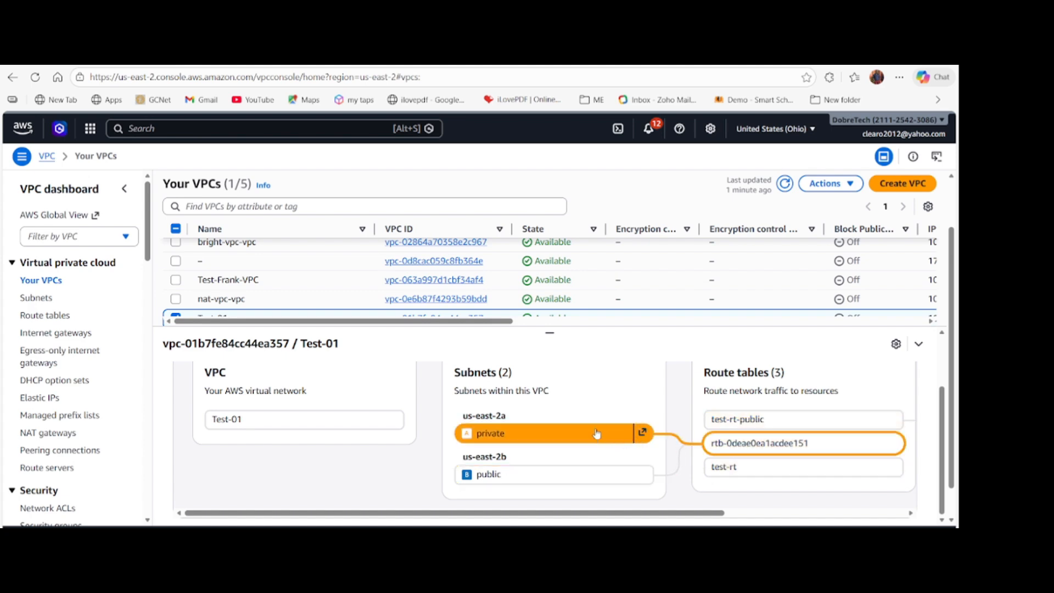
Associate the private subnet (10.0.0.0/28) with the test-rt route table and save the associations
{"action": "left_click", "coordinate": [46, 317]}
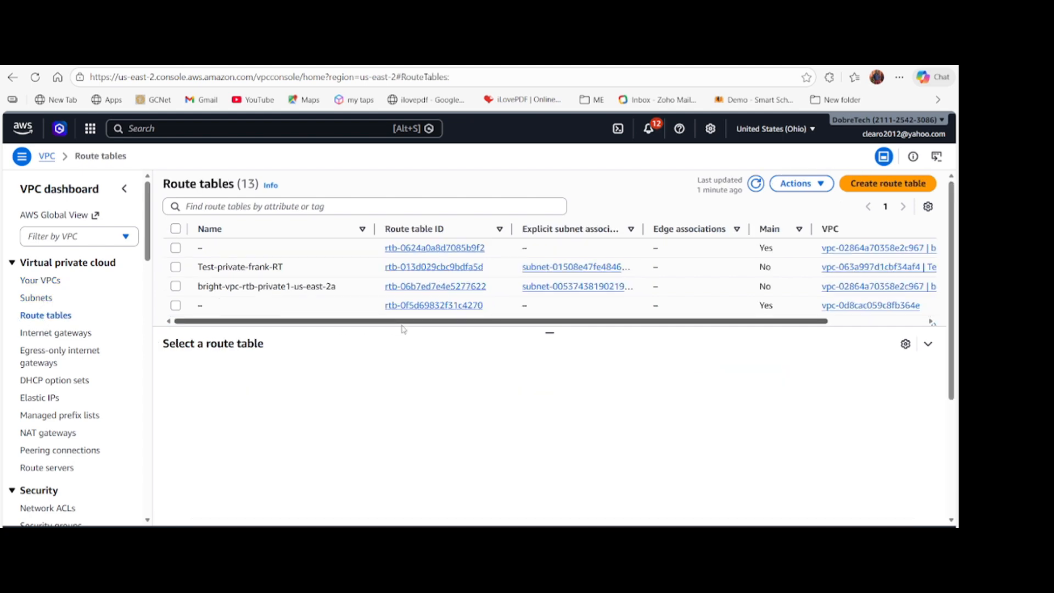
{"action": "left_click_drag", "start_coordinate": [550, 334], "coordinate": [550, 421]}
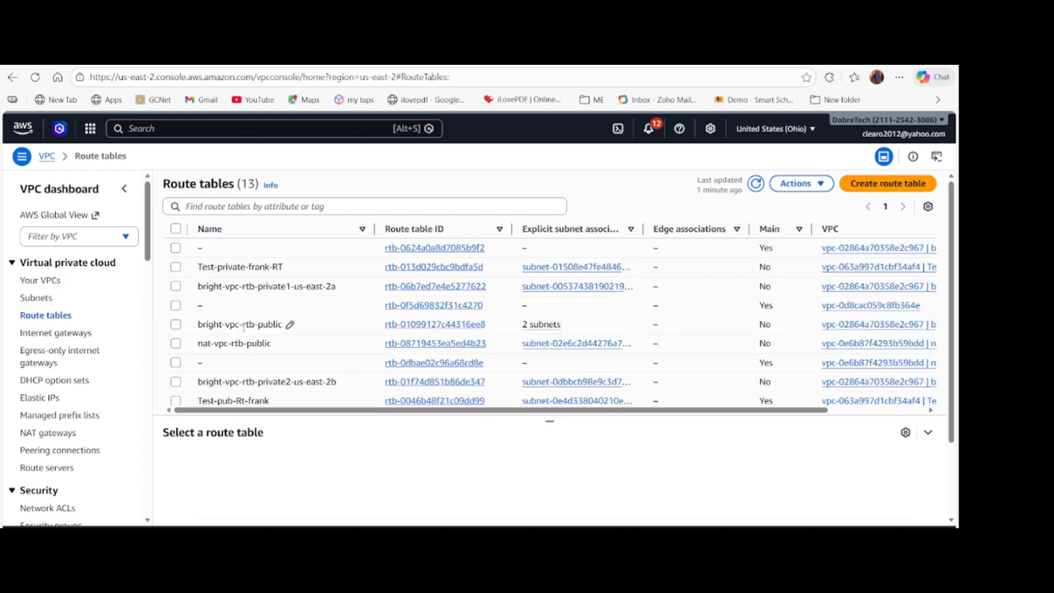
{"action": "scroll", "coordinate": [244, 328], "scroll_direction": "down", "scroll_amount": 2}
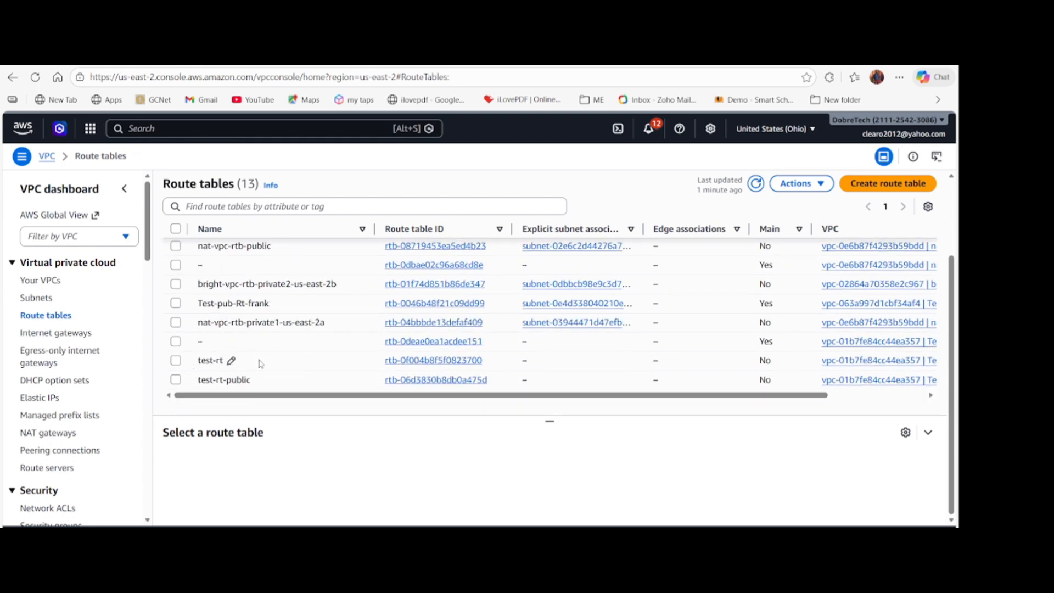
{"action": "left_click", "coordinate": [413, 361]}
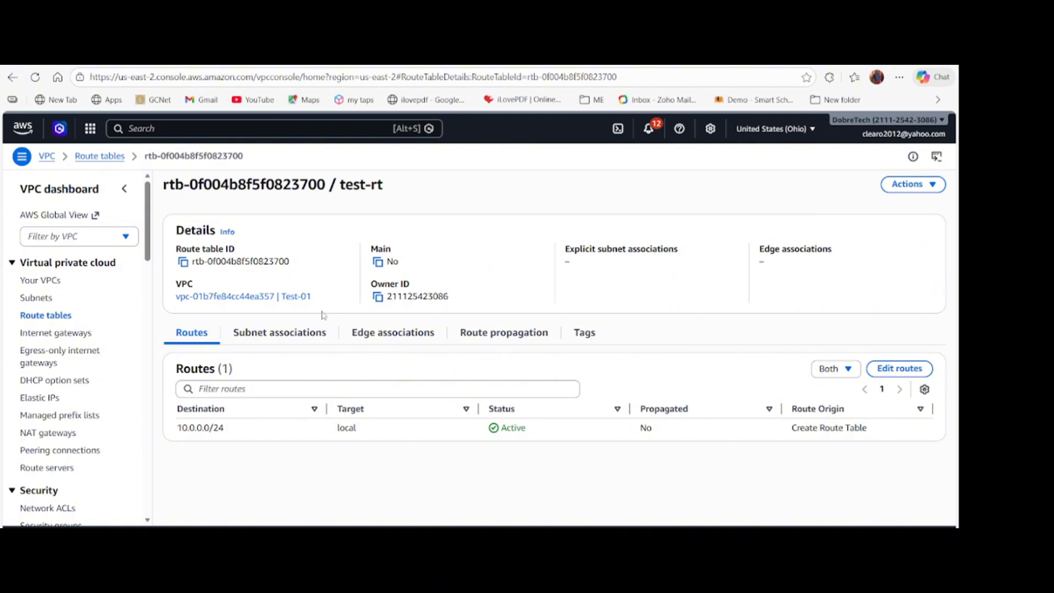
{"action": "left_click", "coordinate": [280, 333]}
{"action": "scroll", "coordinate": [405, 403], "scroll_direction": "down", "scroll_amount": 2}
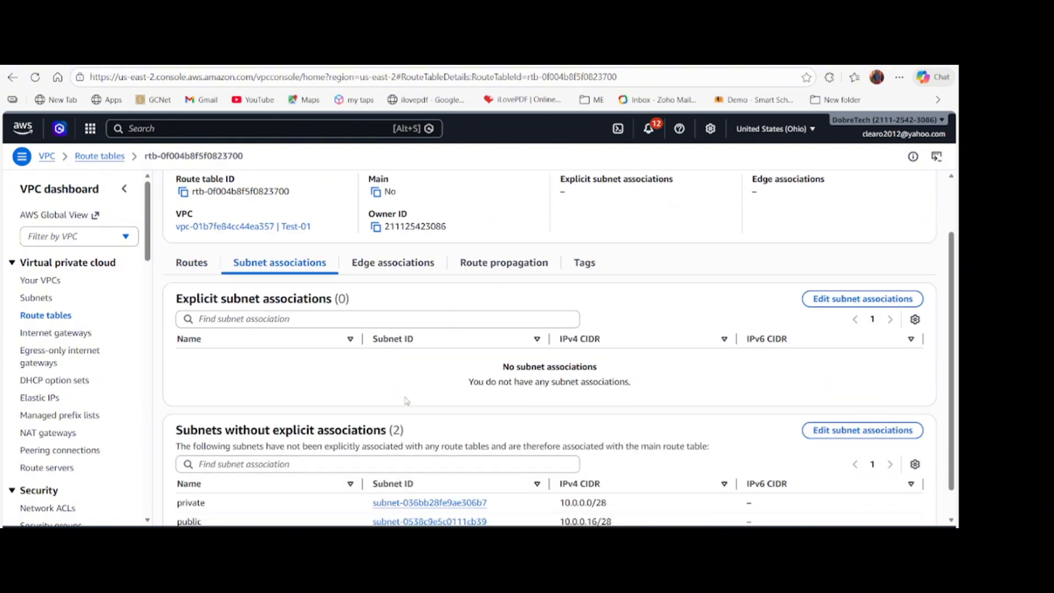
{"action": "left_click", "coordinate": [838, 269]}
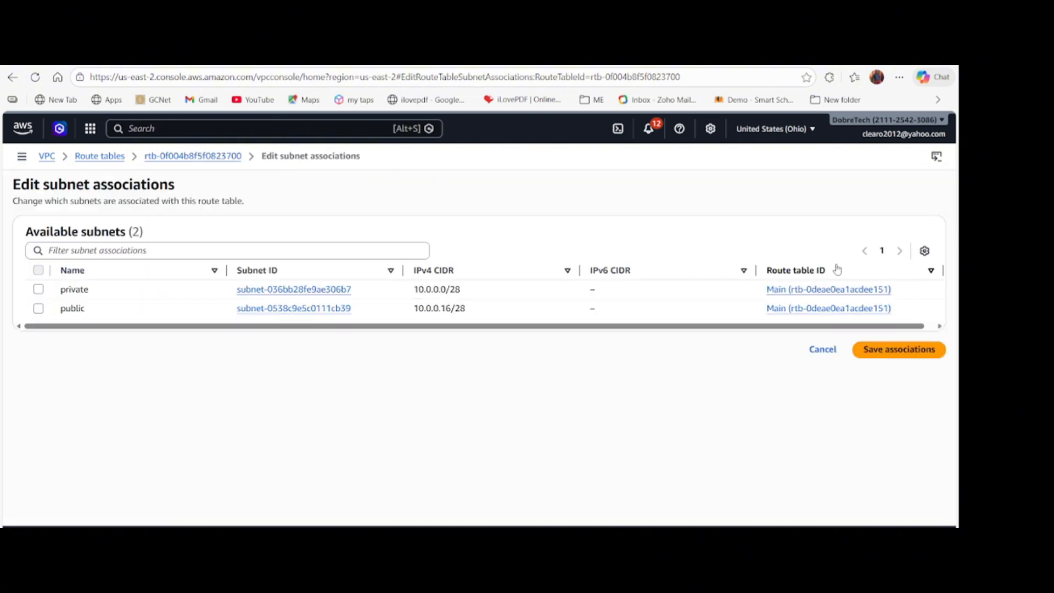
{"action": "left_click", "coordinate": [39, 289]}
{"action": "left_click", "coordinate": [885, 423]}
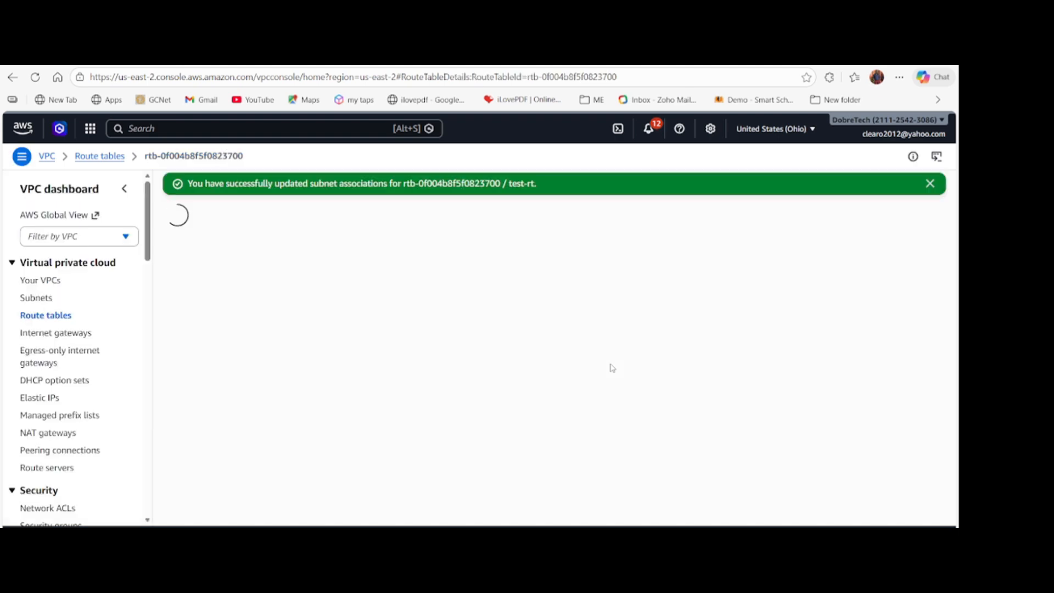
Associate the public subnet (10.0.0.16/28) with the test-rt-public route table and save the associations
{"action": "left_click", "coordinate": [36, 317]}
{"action": "scroll", "coordinate": [226, 375], "scroll_direction": "down", "scroll_amount": 3}
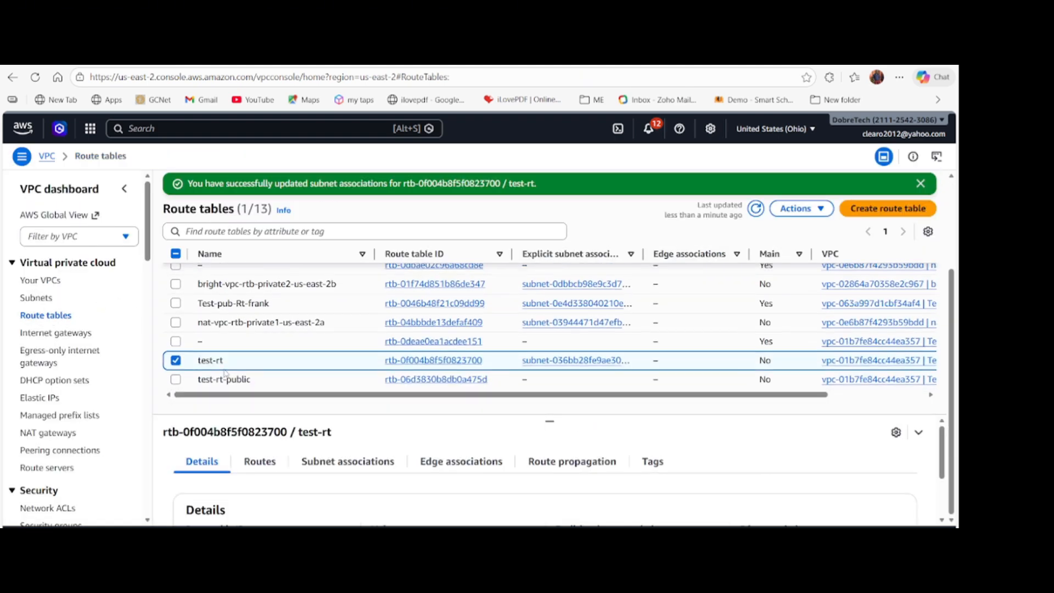
{"action": "left_click", "coordinate": [176, 360]}
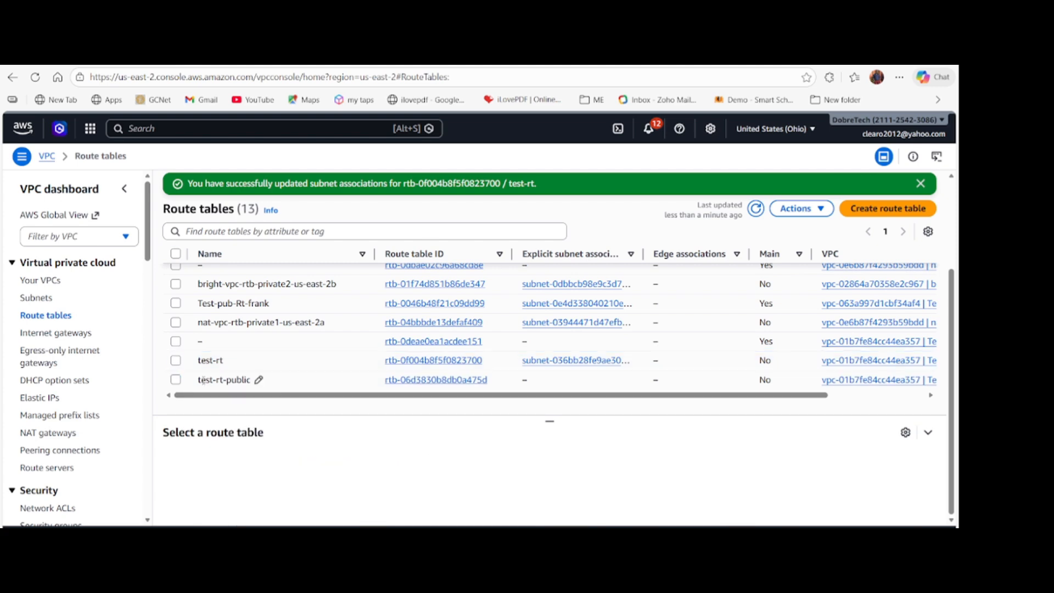
{"action": "left_click", "coordinate": [176, 380]}
{"action": "left_click", "coordinate": [418, 382]}
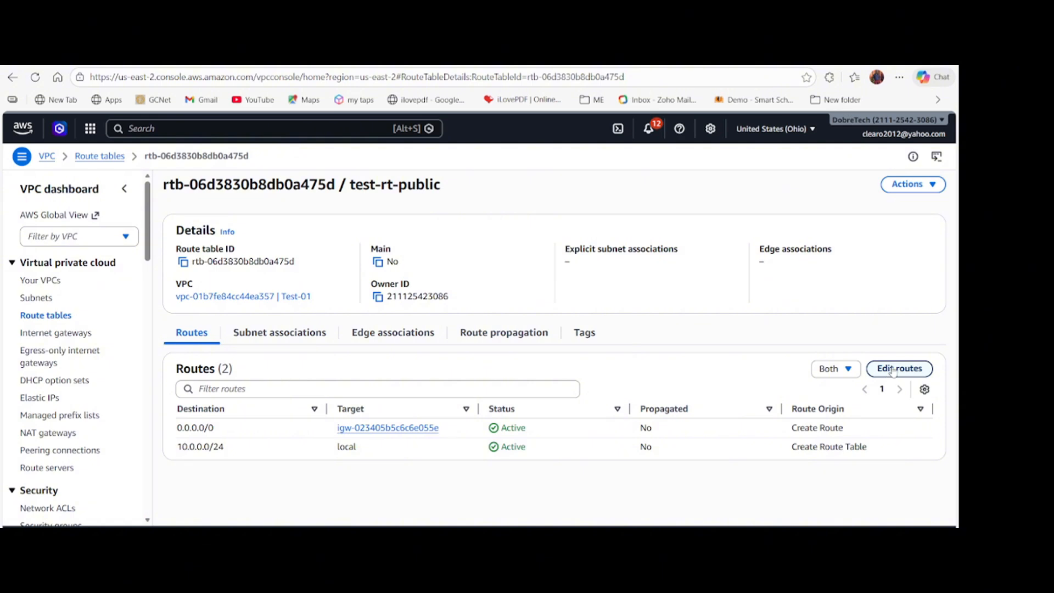
{"action": "left_click", "coordinate": [291, 333]}
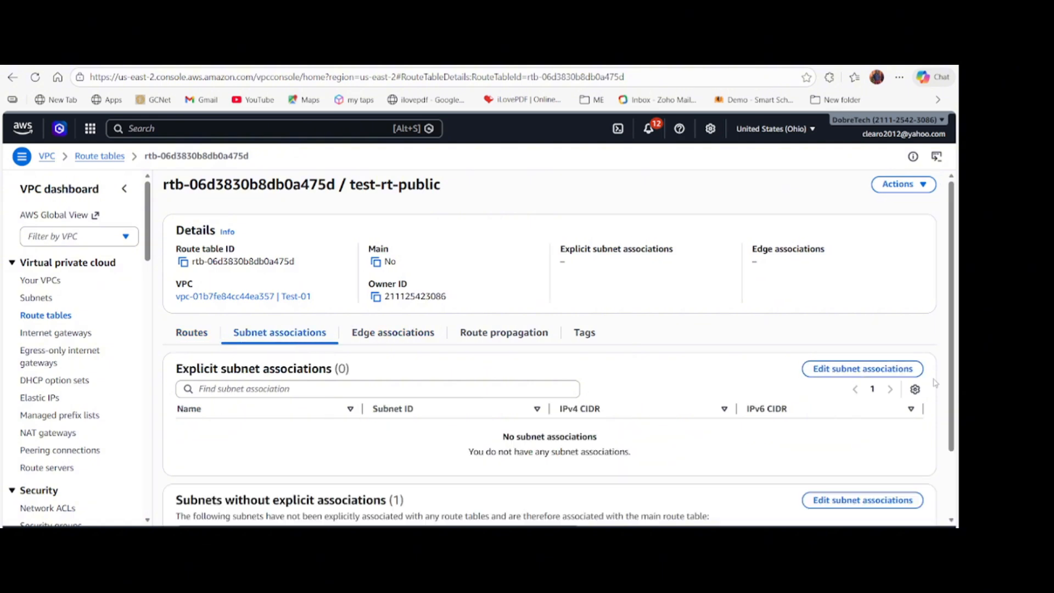
{"action": "left_click", "coordinate": [869, 370]}
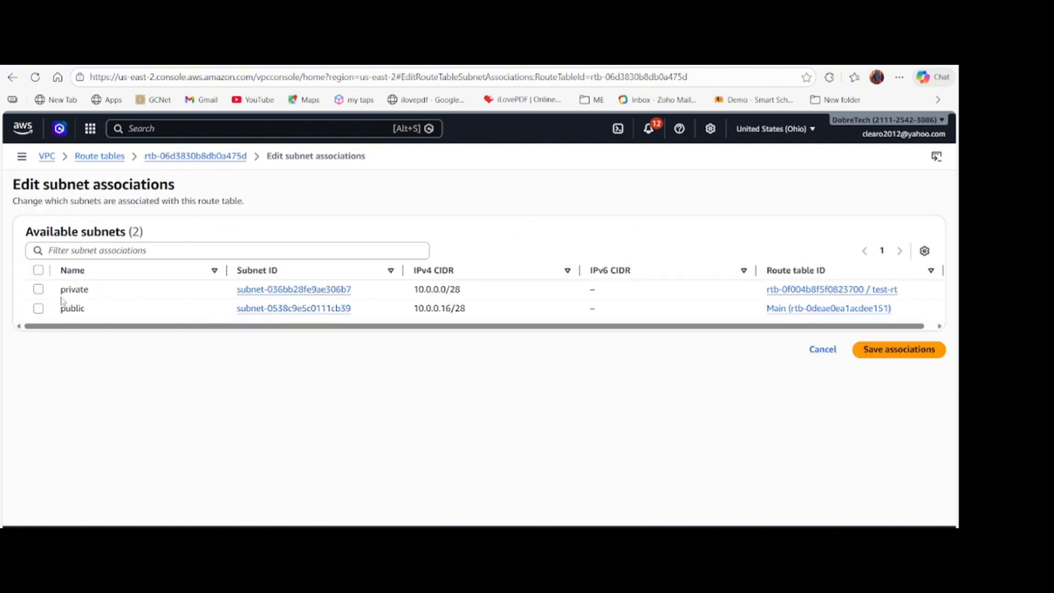
{"action": "left_click", "coordinate": [38, 308]}
{"action": "left_click", "coordinate": [885, 419]}
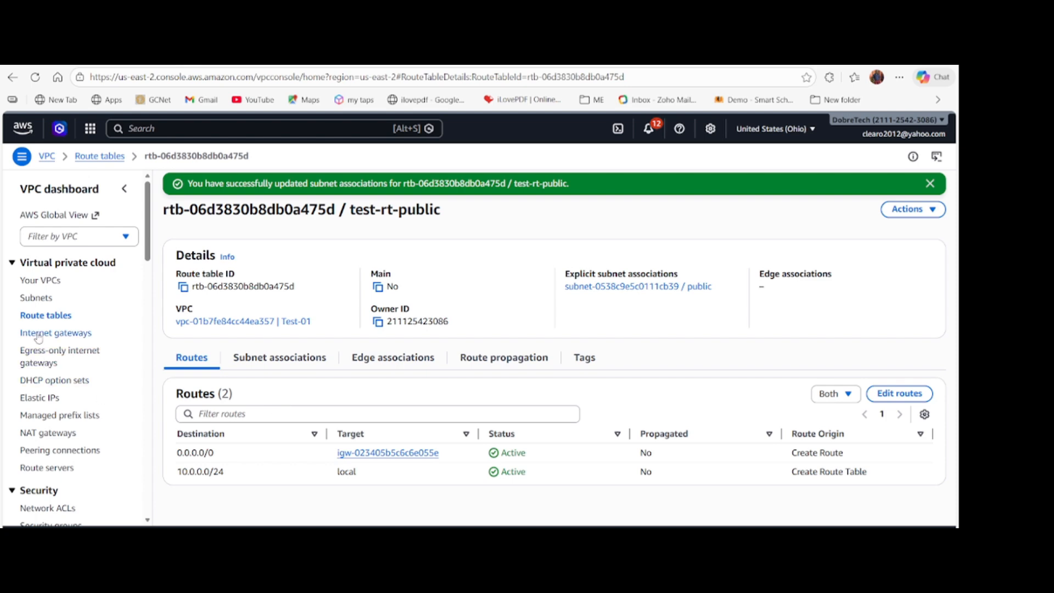
Review the Test-01 VPC's resource map, following the connections from its subnets through the route tables to the network connections
{"action": "left_click", "coordinate": [43, 282]}
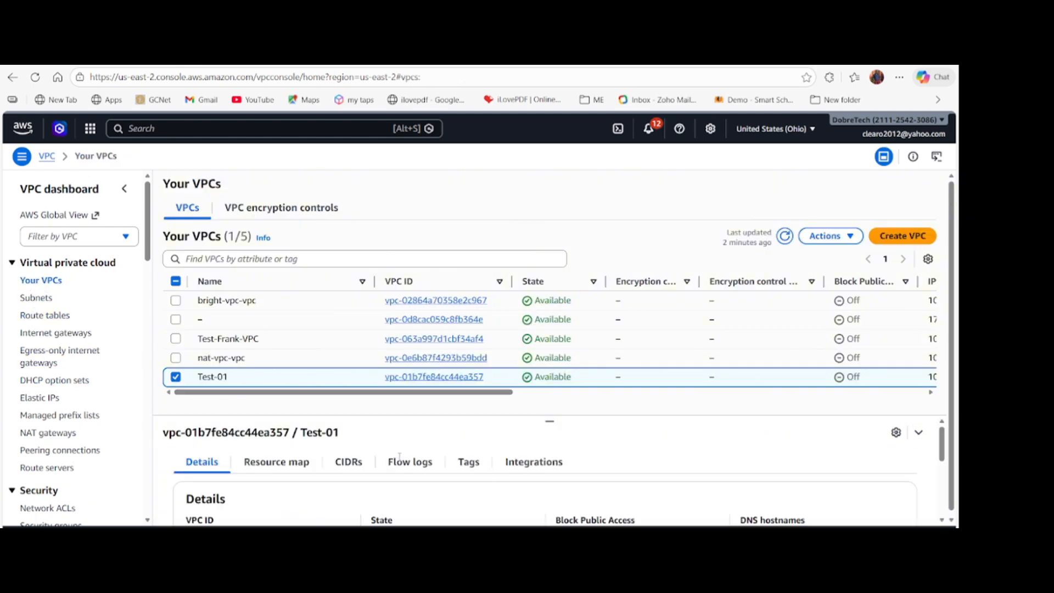
{"action": "left_click", "coordinate": [271, 462]}
{"action": "scroll", "coordinate": [472, 467], "scroll_direction": "down", "scroll_amount": 1}
{"action": "left_click_drag", "start_coordinate": [550, 421], "coordinate": [559, 265]}
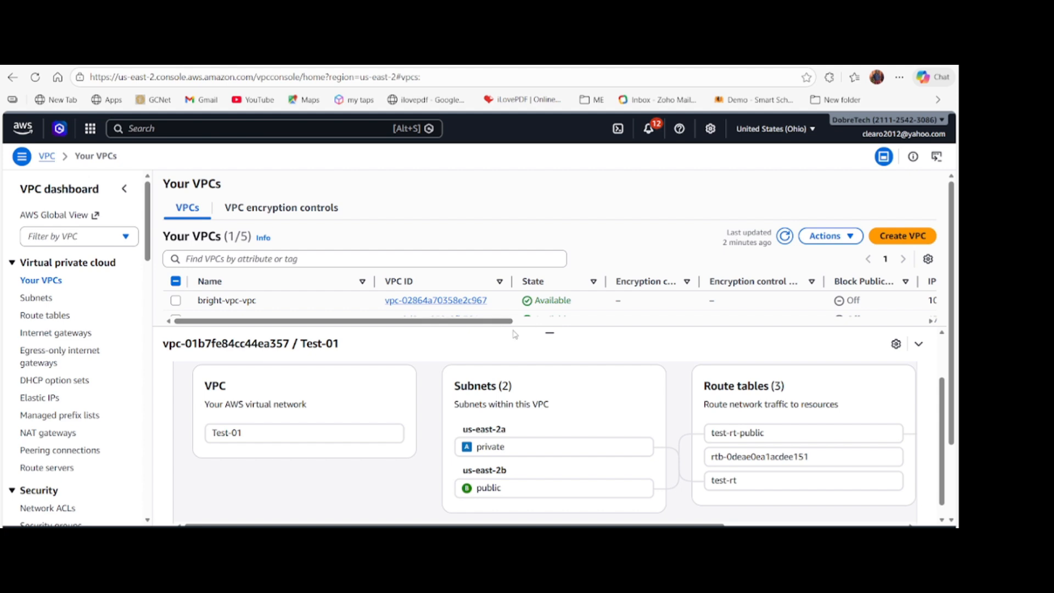
{"action": "left_click_drag", "start_coordinate": [549, 332], "coordinate": [550, 420]}
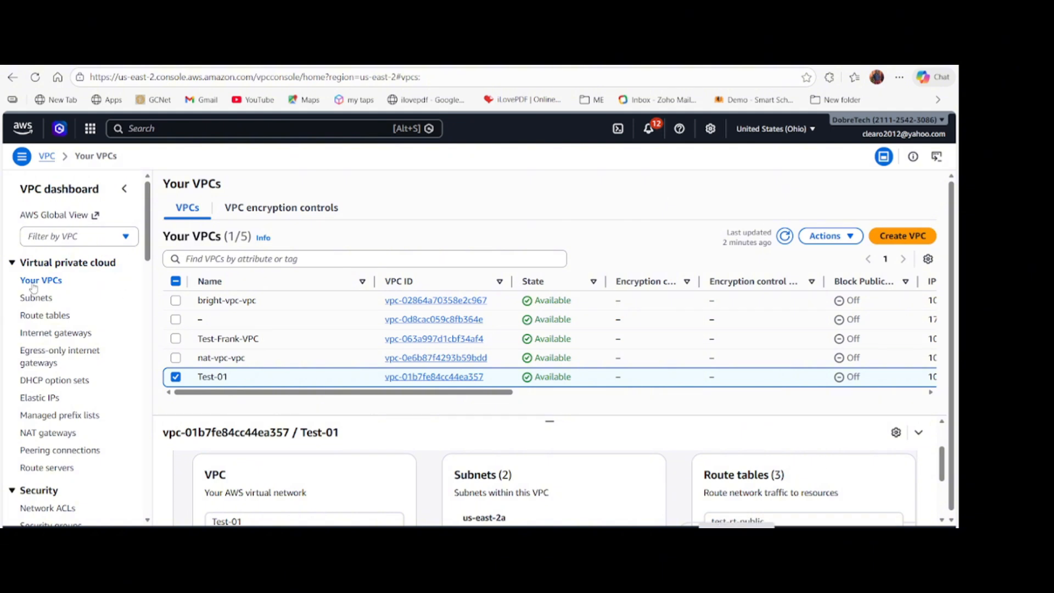
{"action": "left_click_drag", "start_coordinate": [551, 418], "coordinate": [547, 267]}
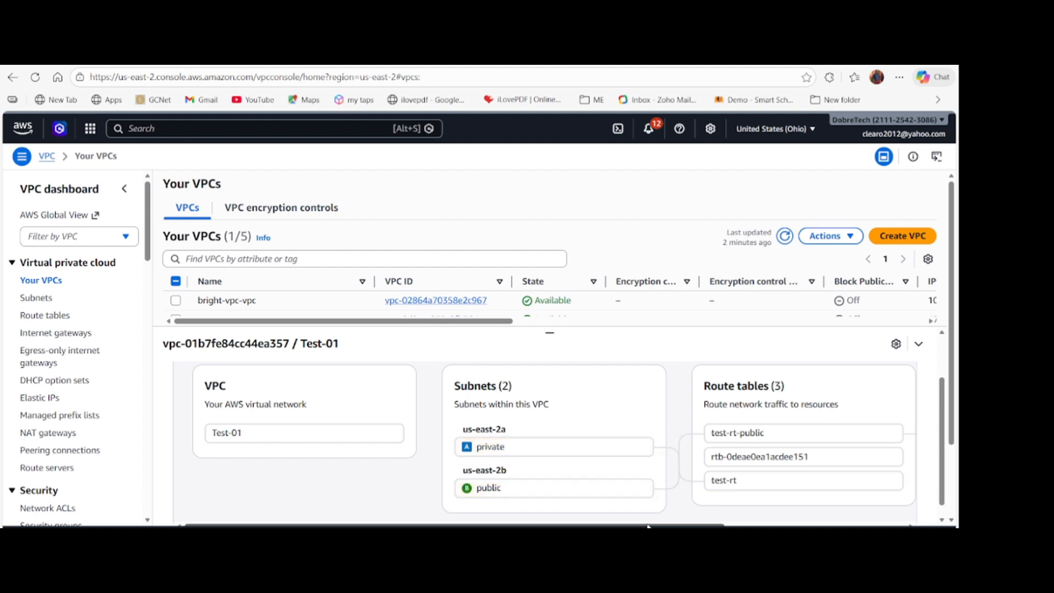
{"action": "left_click_drag", "start_coordinate": [652, 524], "coordinate": [838, 523]}
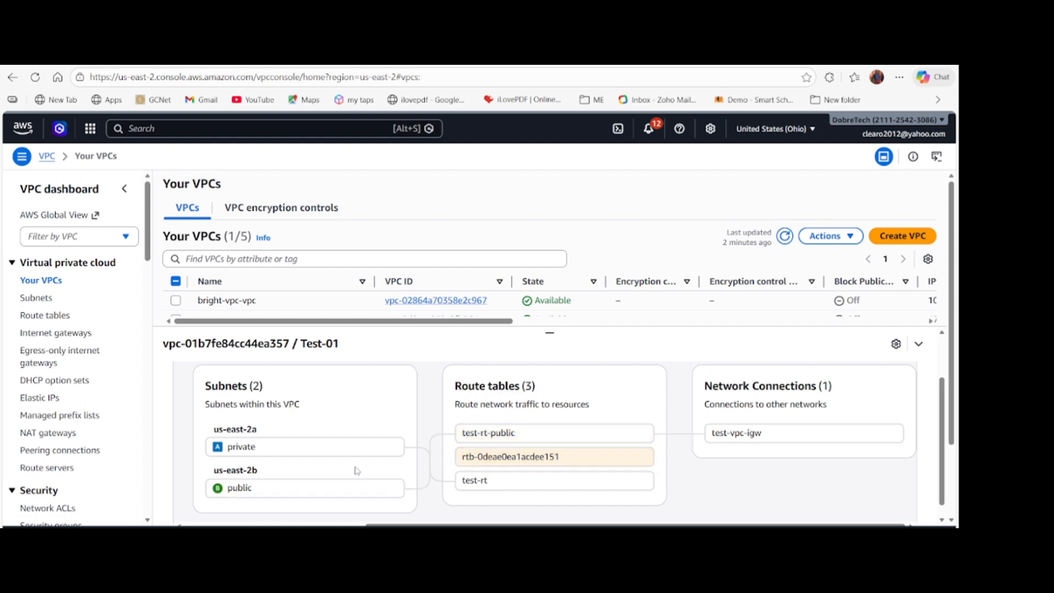
{"action": "left_click_drag", "start_coordinate": [392, 526], "coordinate": [212, 526]}
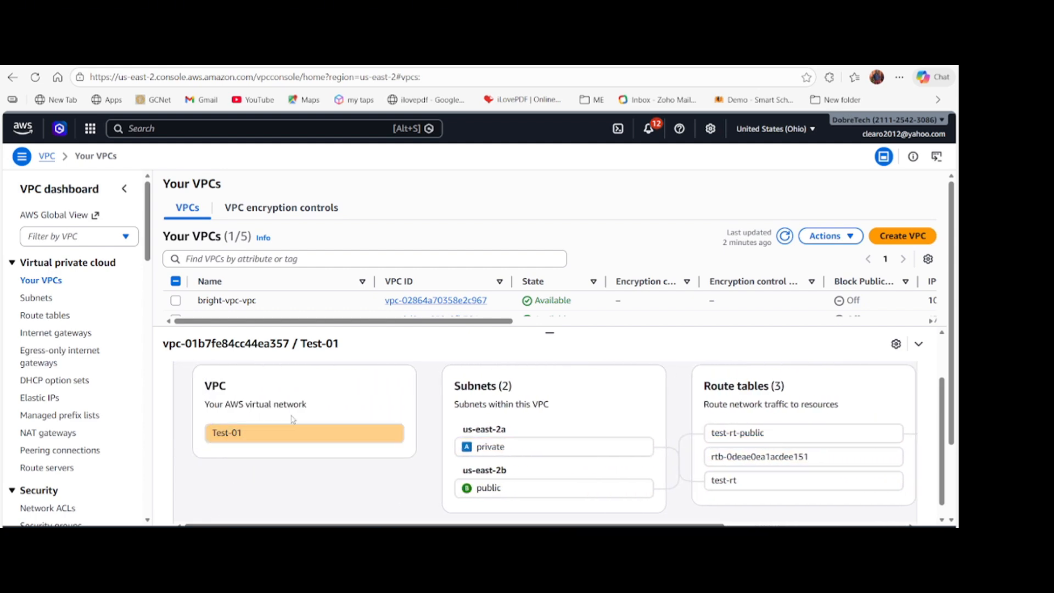